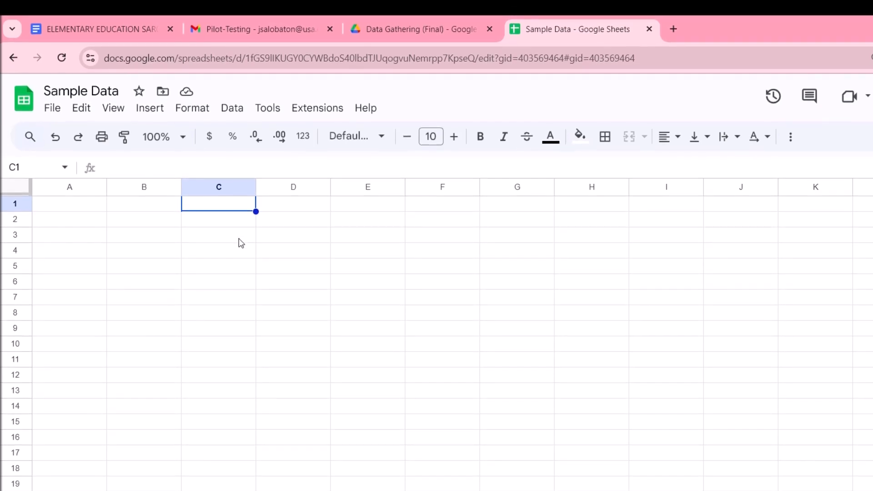
- Enter the heading Sex in cell C2
left_click(220, 222)
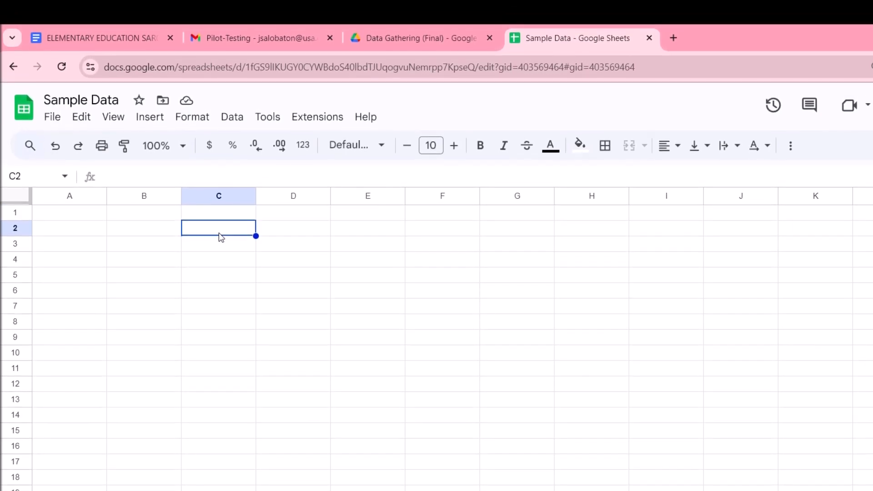
type("Sex")
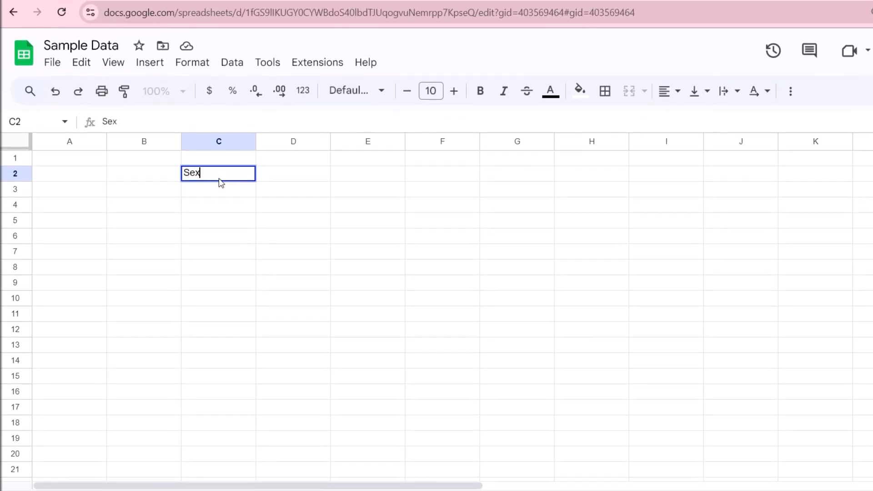
key("Tab")
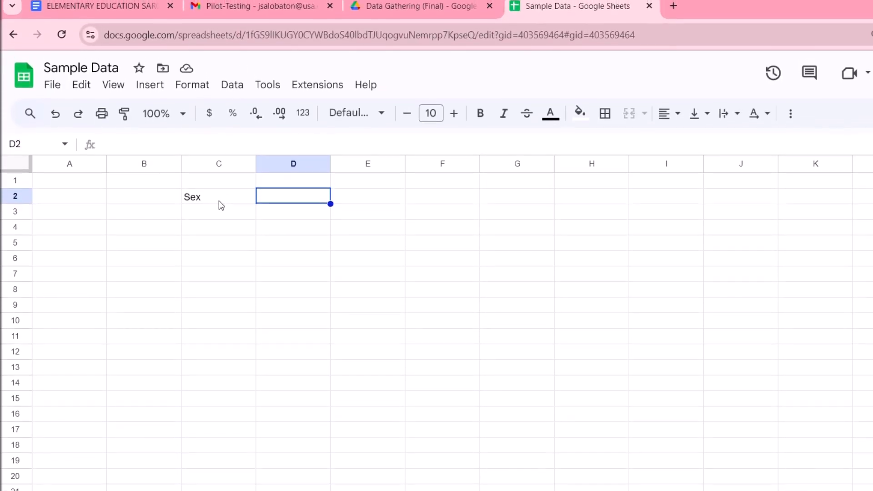
- Enter Male, Female and Female in C3 to C5, keeping Sex as the heading in C2
left_click(219, 192)
key("Down")
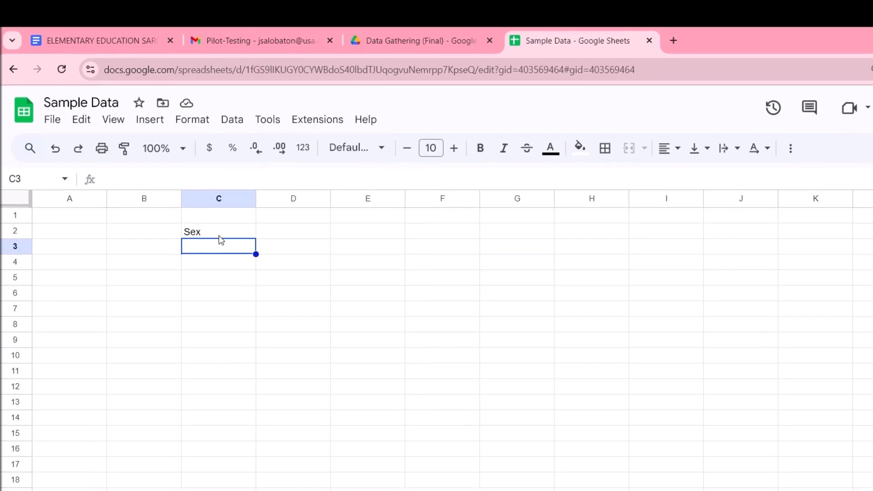
type("Male")
left_click(219, 225)
key("BackSpace")
type("Sex")
key("Down")
key("Down")
type("Female")
key("Return")
type("Female")
key("Return")
- Continue the Sex column in C6 to C11 with Male, Male, and Female in the remaining four cells
type("Male")
key("Return")
type("Male")
key("Return")
type("Female")
key("Return")
type("Female")
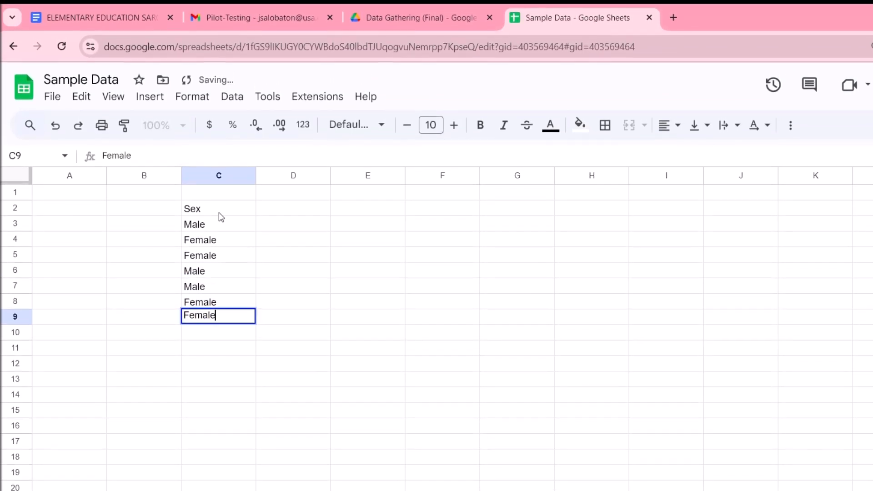
key("Return")
type("Female")
key("Return")
type("Female")
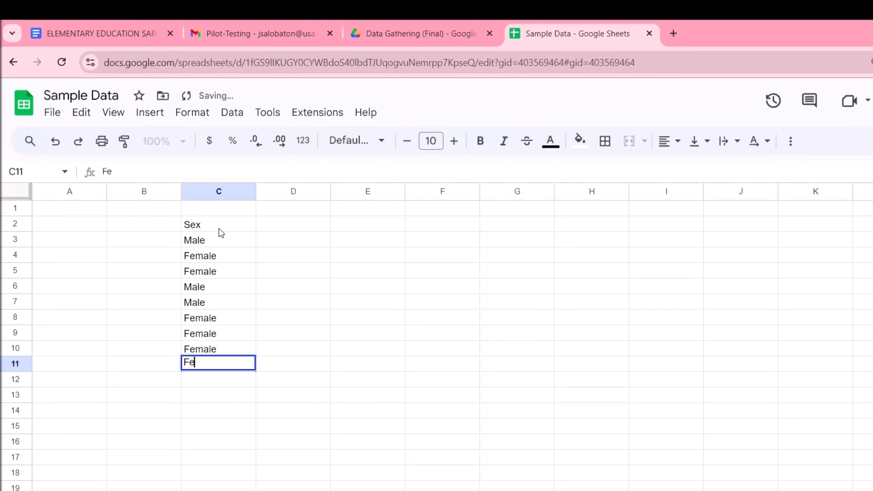
key("Return")
- Make the Sex heading bold and add a bold Age heading in D2
left_click(219, 225)
key("ctrl+b")
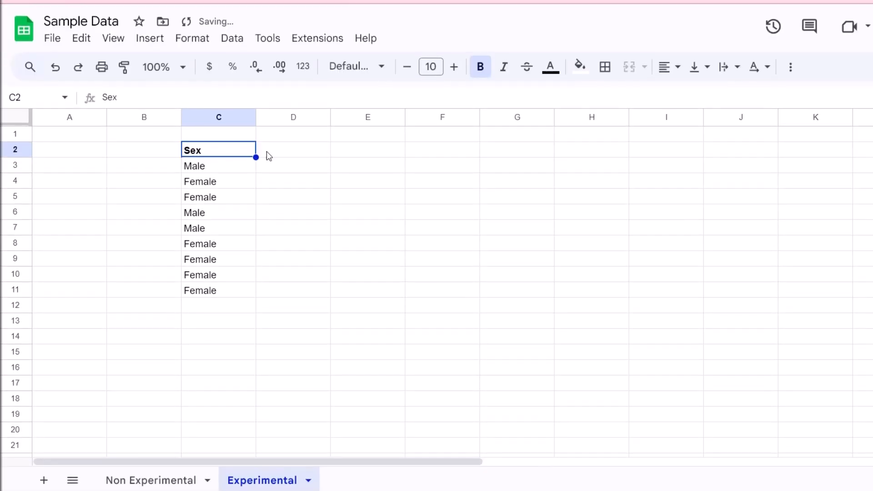
left_click(290, 150)
type("Age")
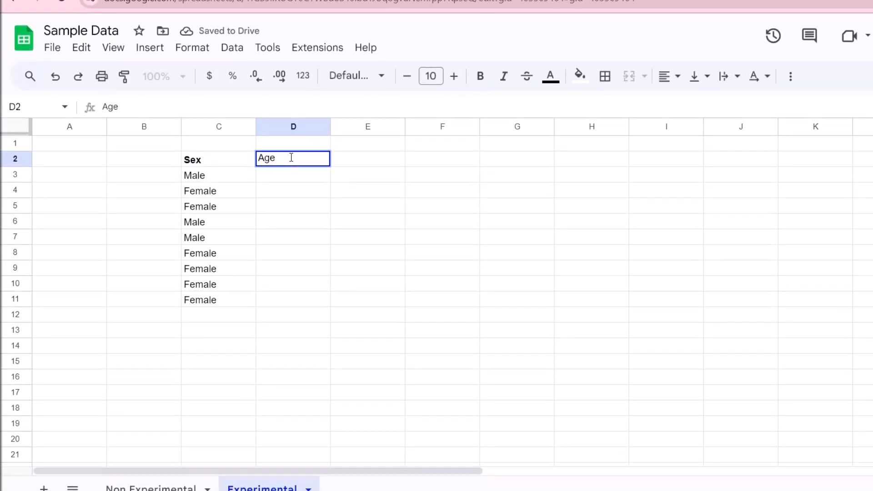
key("ctrl+a")
key("ctrl+b")
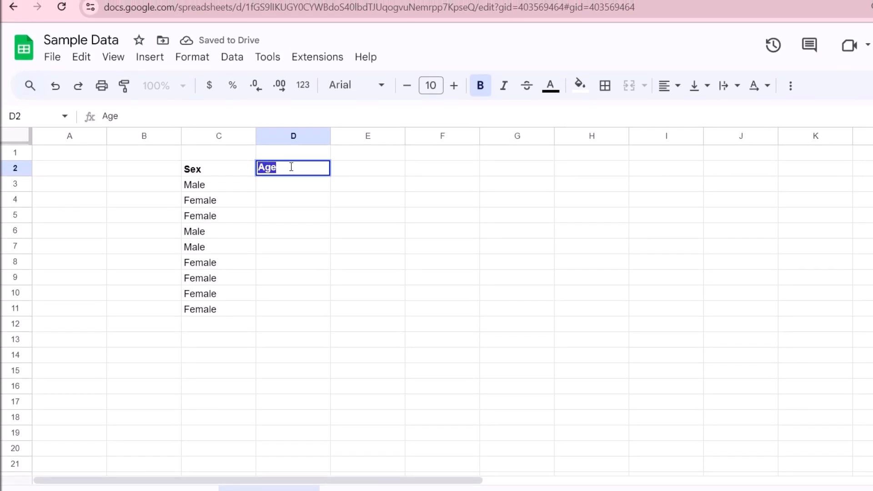
- Enter the age ranges 5-10 years old in D3 and 11-15 years old in D4
left_click(287, 185)
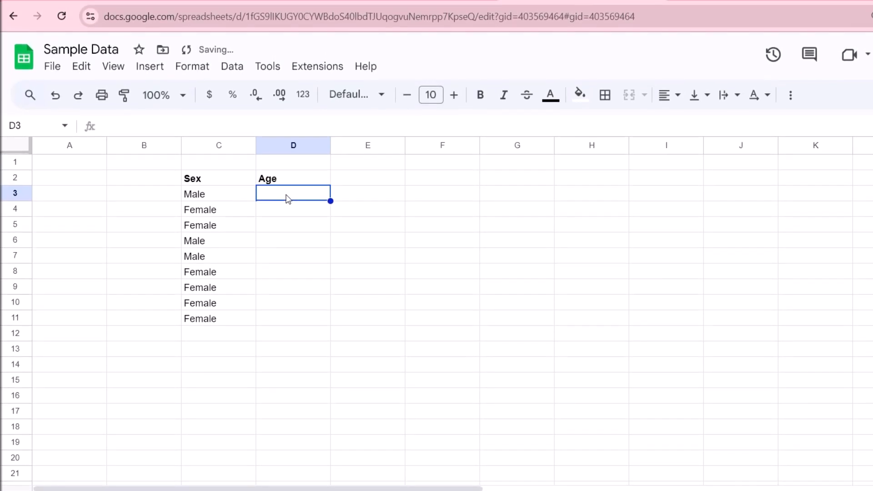
type("5-10 years ")
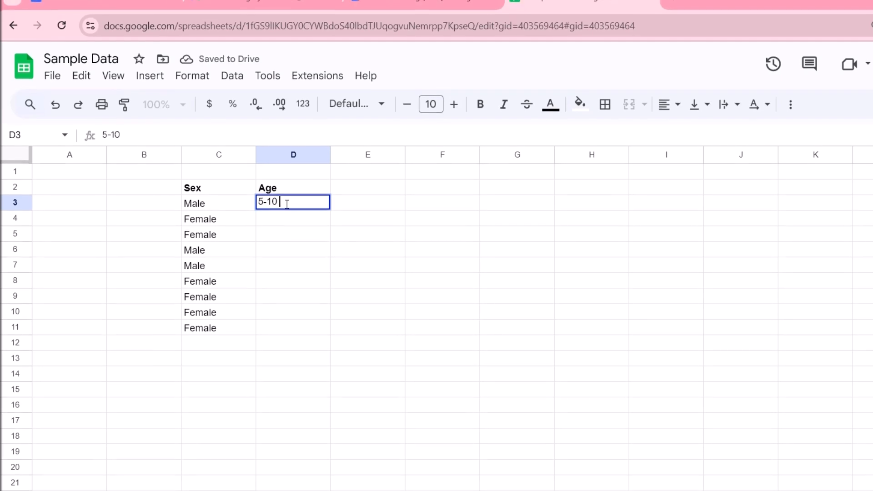
type("old")
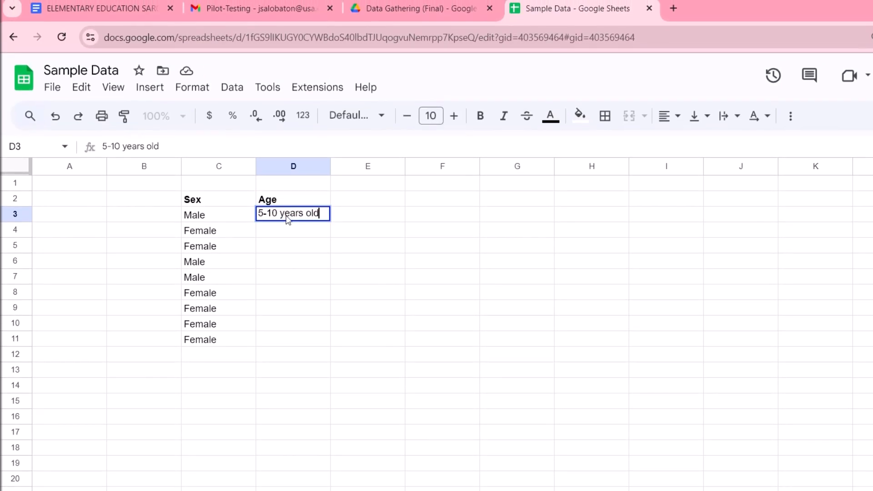
key("Return")
type("11-15 yea")
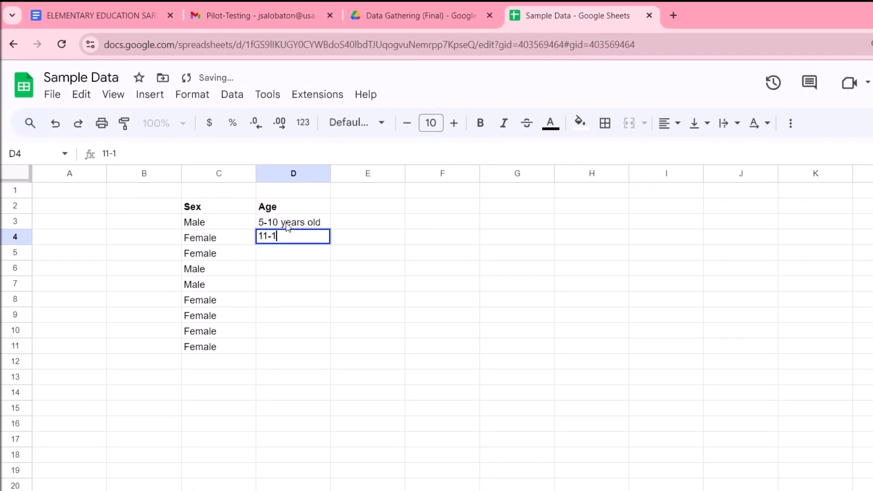
type("rs old")
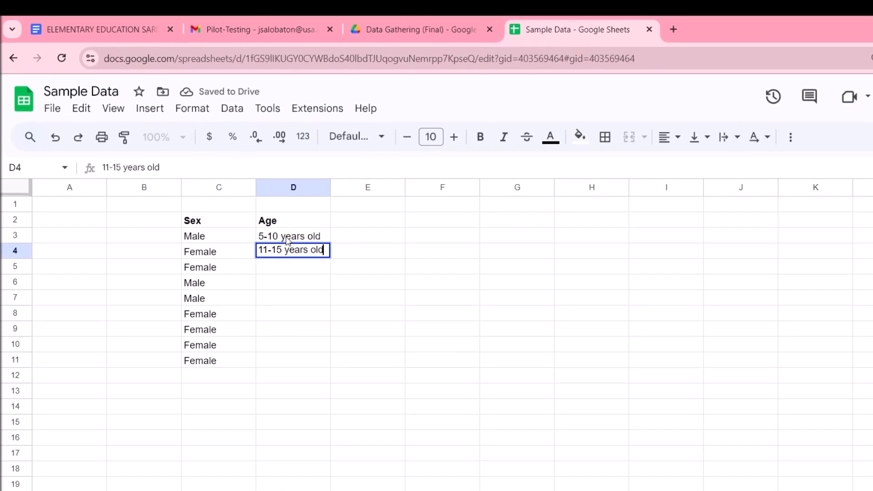
- Enter the age range 16-20 years old in D5
key("Return")
type("16-20")
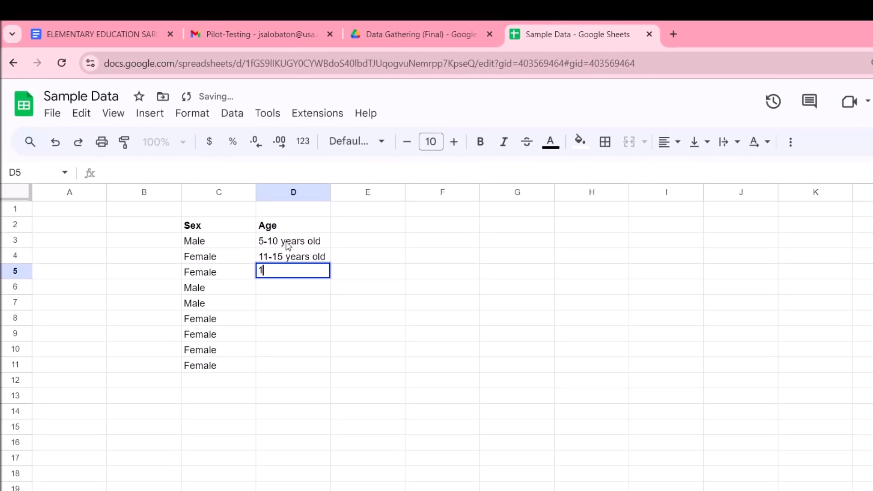
type(" years")
key("Return")
left_click_drag(287, 250, 287, 282)
double_click(288, 212)
type("old")
key("Return")
type("5")
key("Return")
left_click(280, 243)
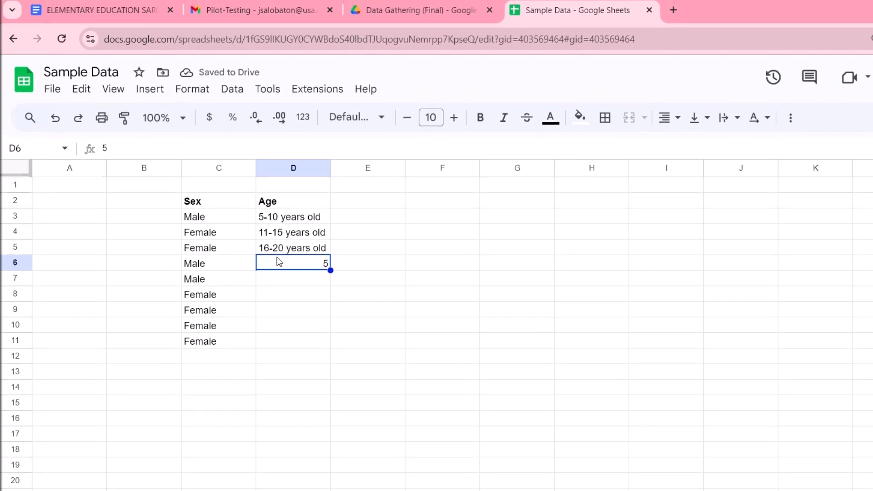
key("Delete")
- Copy the three age ranges in D3:D5 and paste them repeatedly into D6:D11
left_click_drag(287, 216, 282, 349)
key("ctrl+c")
key("ctrl+v")
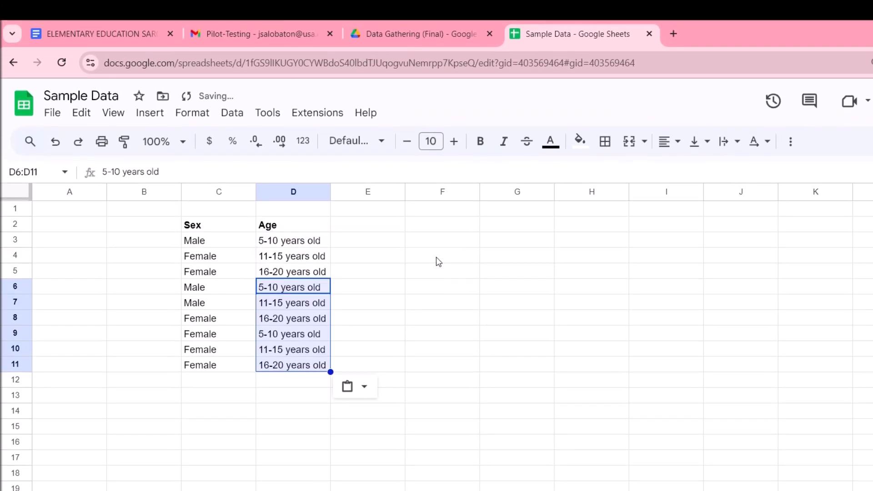
- Enter the heading Likert Scale in F2
left_click(438, 220)
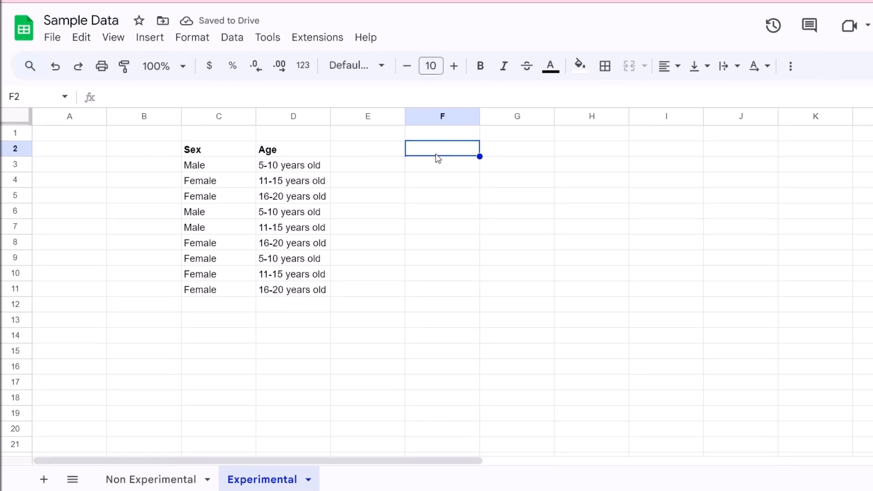
type("Li")
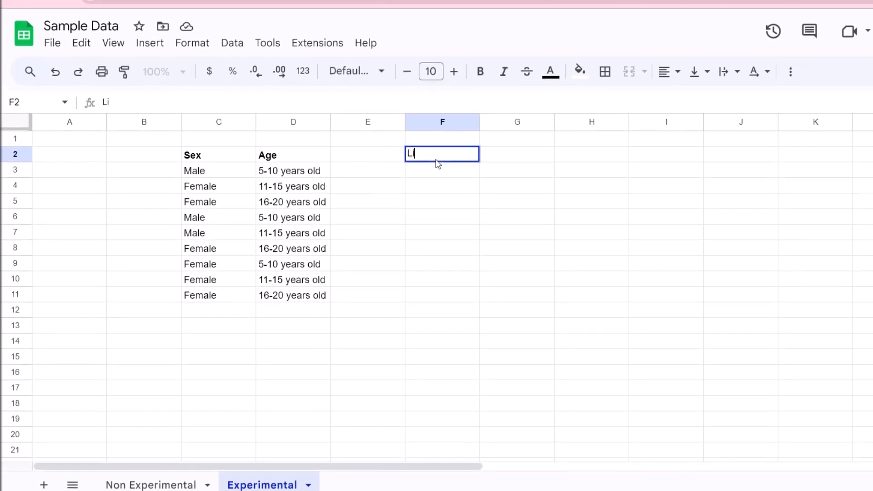
type("kert SCal")
key("BackSpace")
key("BackSpace")
key("BackSpace")
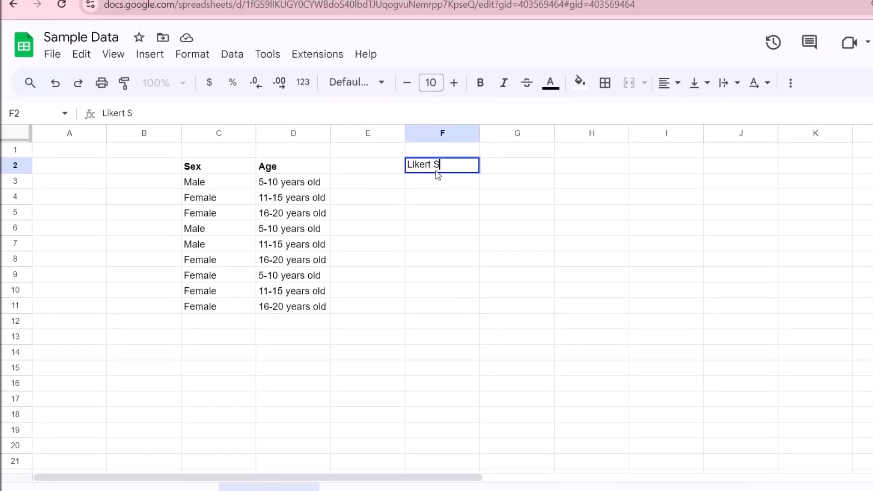
type("cale")
key("Return")
- Enter the responses Agree in F3 and Disagree in F4
type("Agrre")
key("Return")
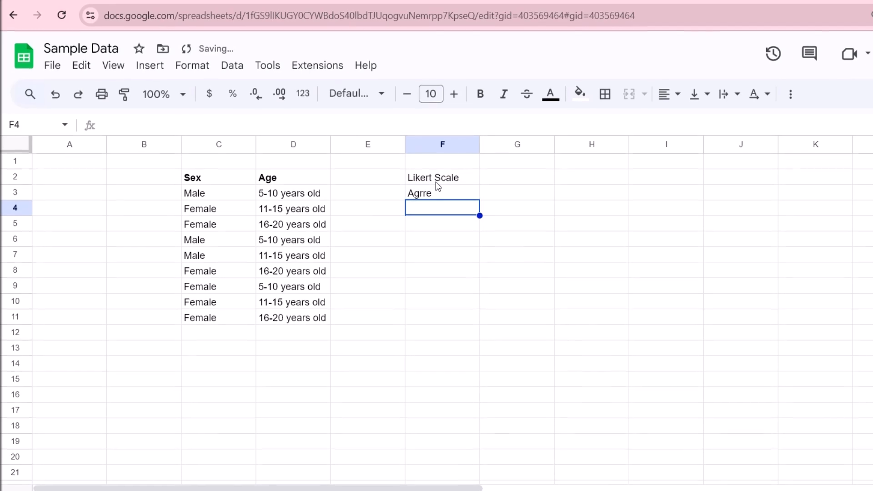
key("Up")
type("Agree")
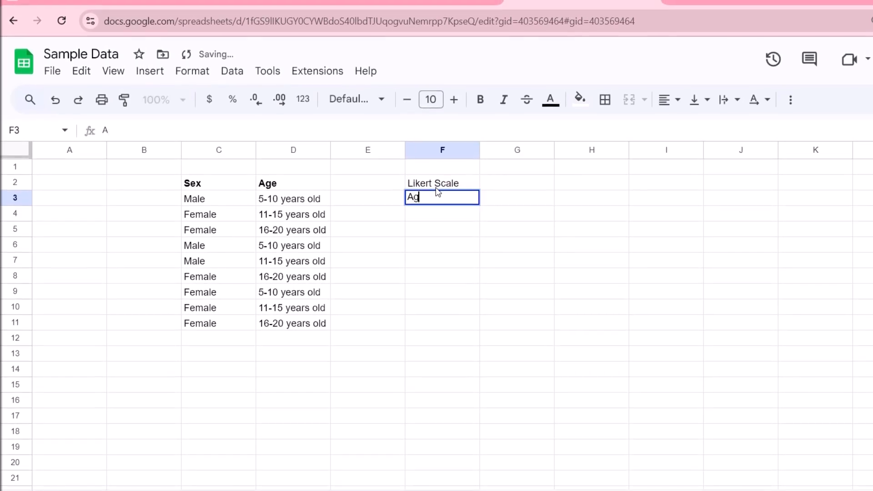
key("Return")
type("Disagree")
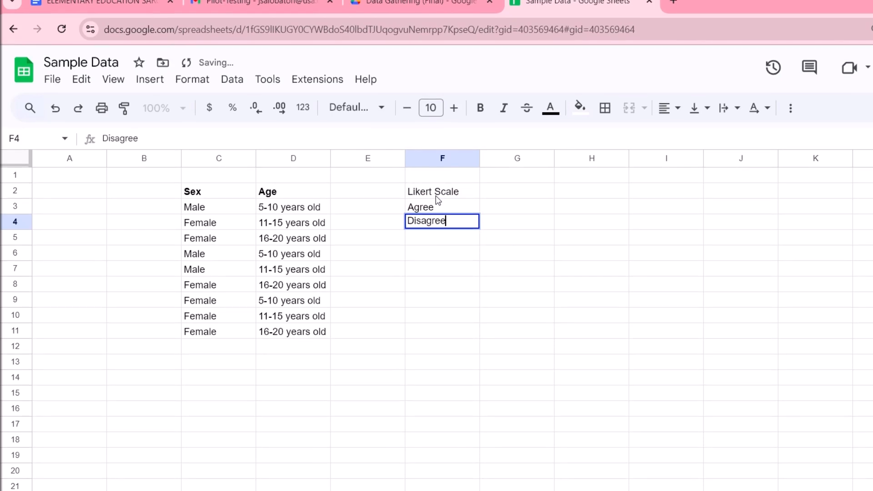
- Enter the responses Strongly AGree in F5 and Strongly Disagrre in F6
key("Return")
type("St")
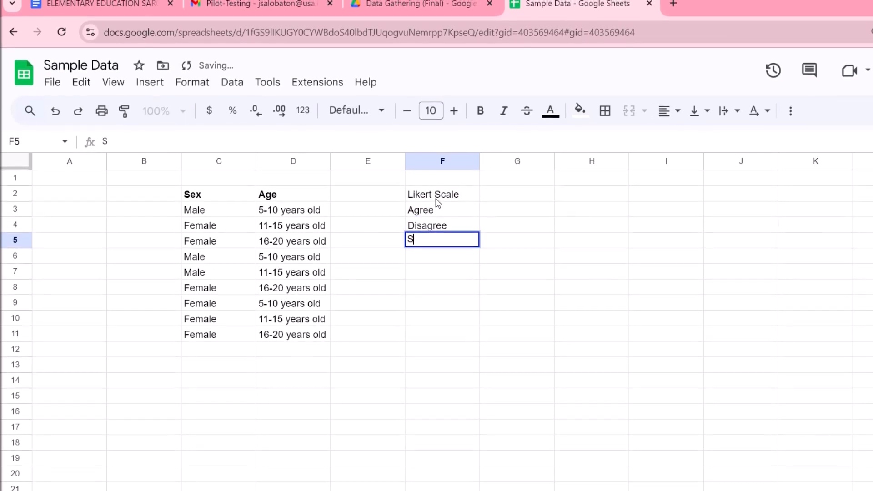
type("rongly")
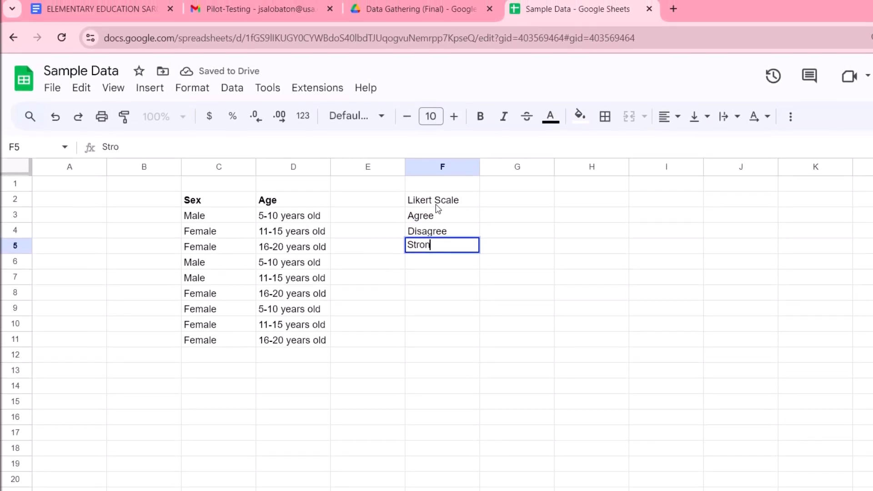
type(" AG")
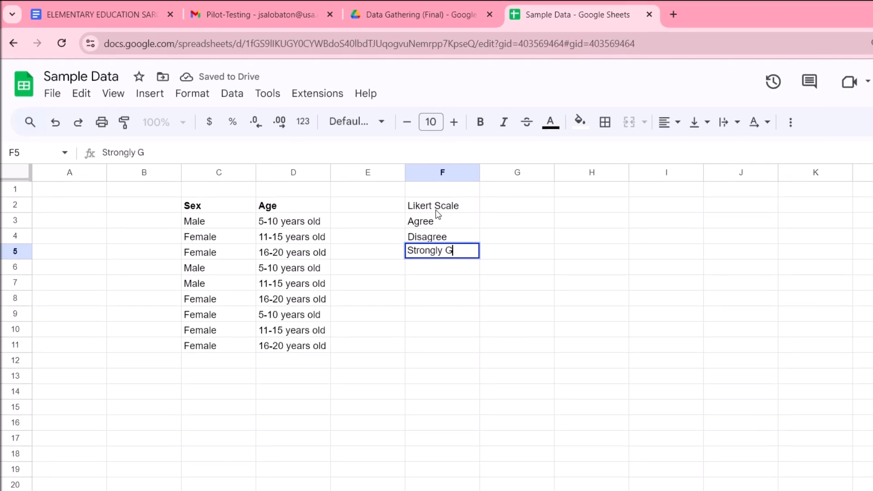
key("BackSpace")
type("AGree")
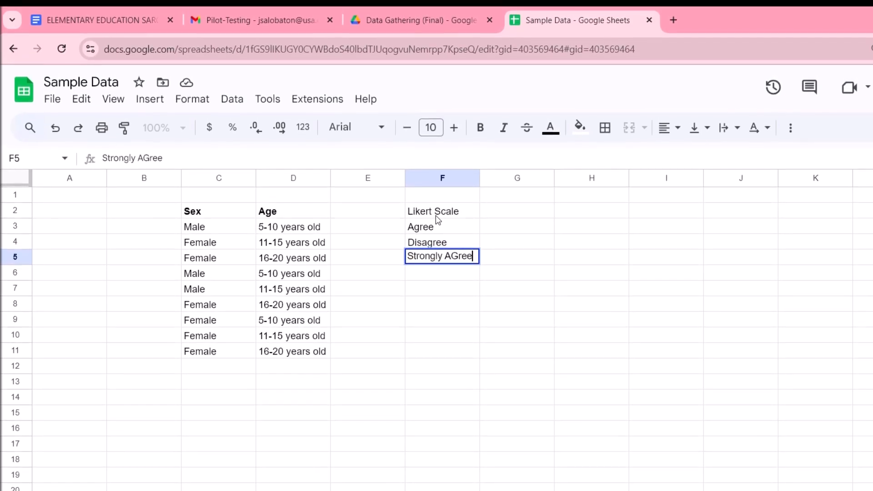
key("Return")
type("Strong")
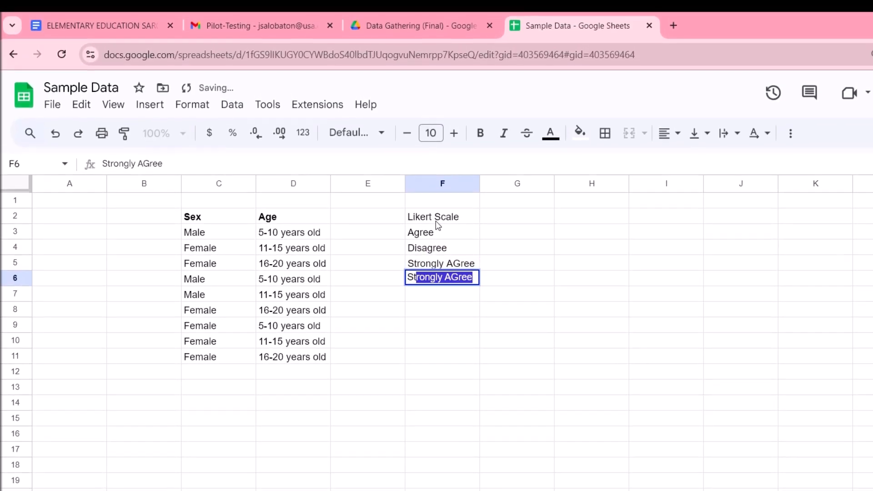
type("ly Disagrre")
key("Return")
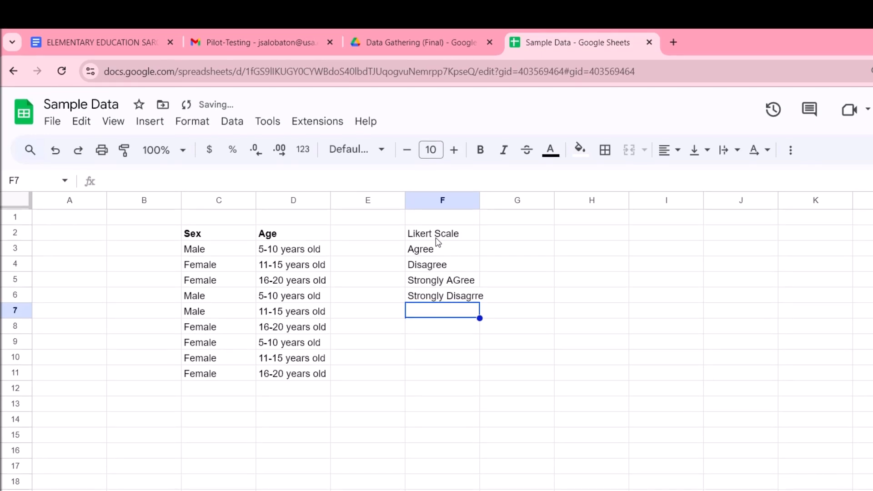
- Correct the spelling in F5 to Strongly Agree and in F6 to Strongly Disagree
key("Up")
key("Up")
double_click(459, 279)
left_click(459, 200)
key("BackSpace")
type("g")
key("Return")
key("Return")
key("BackSpace")
key("BackSpace")
type("e")
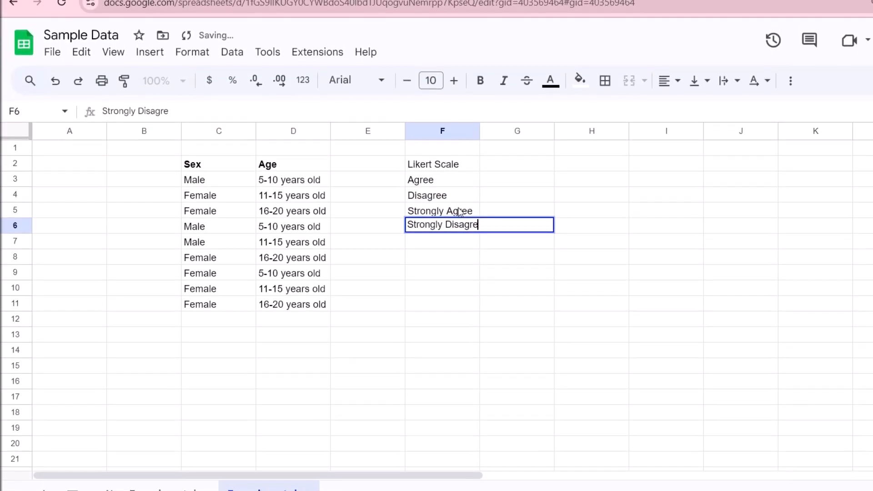
type("e")
key("Return")
- Copy the four responses in F3:F6 and paste them into F7:F10
left_click_drag(462, 182, 427, 312)
key("ctrl+c")
left_click(445, 244)
key("ctrl+v")
left_click(426, 313)
key("ctrl+v")
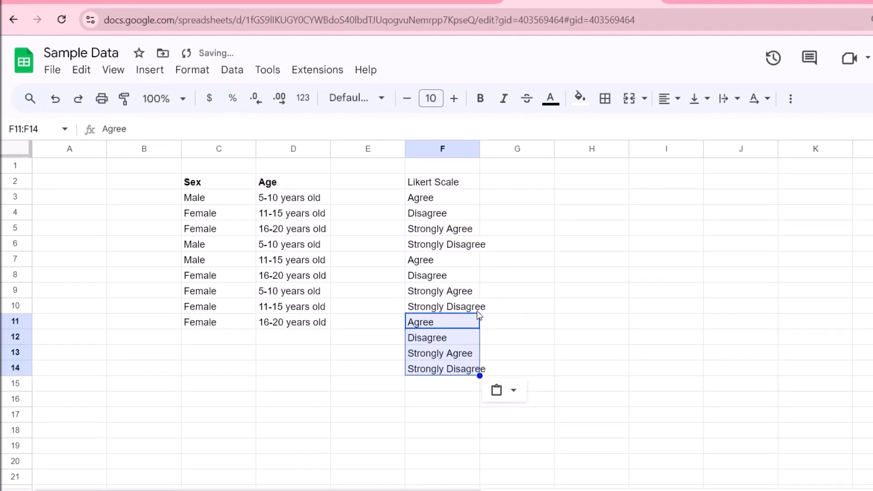
key("ctrl+z")
- Fill F3:H10 with the repeated set of four responses and paste the set once more starting at F11
left_click_drag(443, 198, 599, 322)
key("ctrl+v")
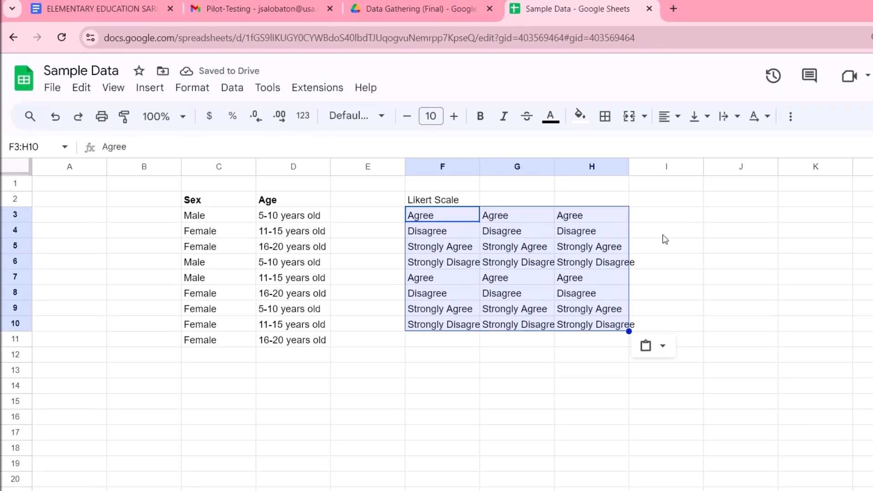
left_click_drag(439, 340, 639, 341)
key("ctrl+v")
- Move the surplus responses below row 11 so G11 reads Disagree and H11 reads Strongly Agree, and clear H12
left_click_drag(441, 364, 443, 396)
key("ctrl+c")
left_click(509, 350)
key("ctrl+v")
left_click_drag(512, 373, 517, 389)
key("ctrl+c")
left_click(587, 358)
key("ctrl+v")
left_click(581, 386)
key("Delete")
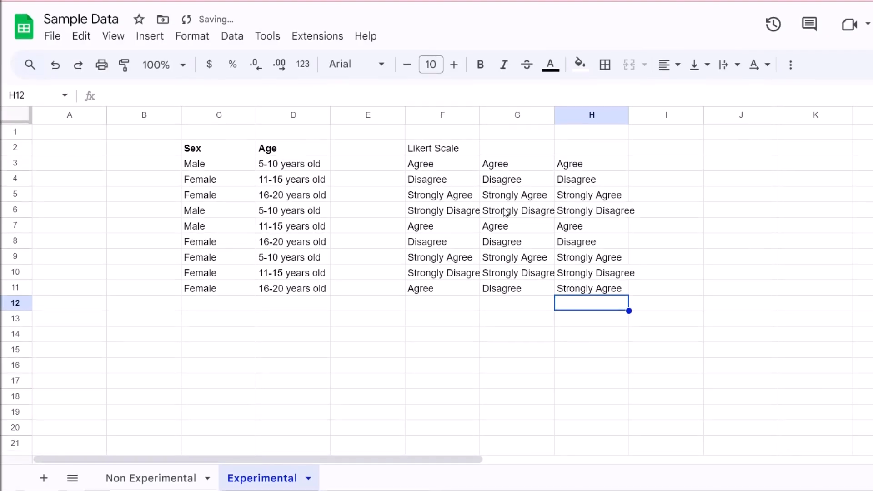
- Label the three response columns Q1, Q2 and Q3 in F2:H2
left_click(440, 150)
type("Q1")
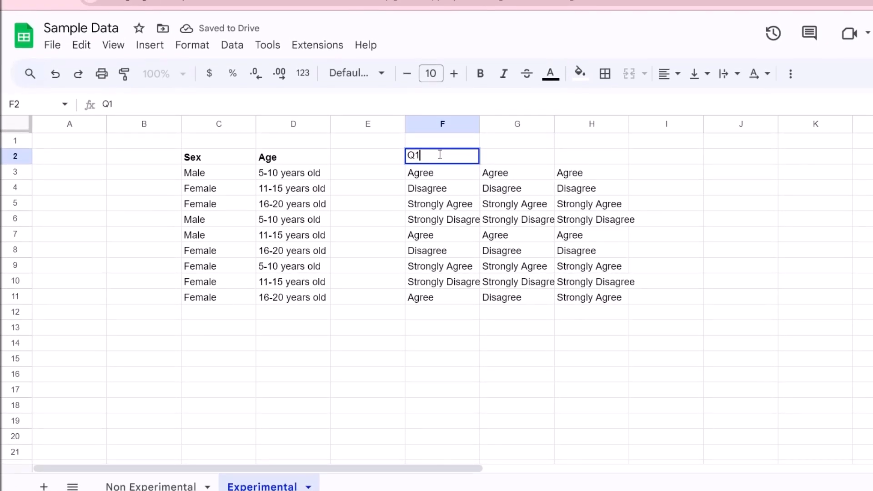
key("Tab")
type("Q2")
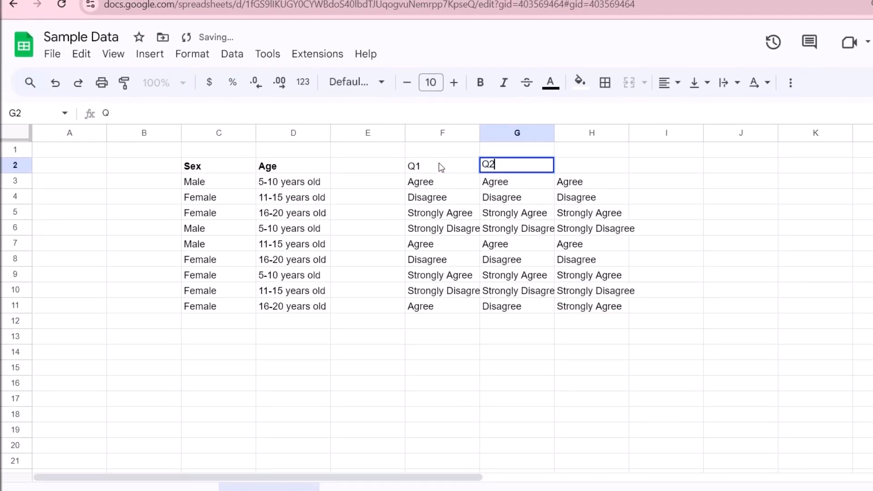
key("Tab")
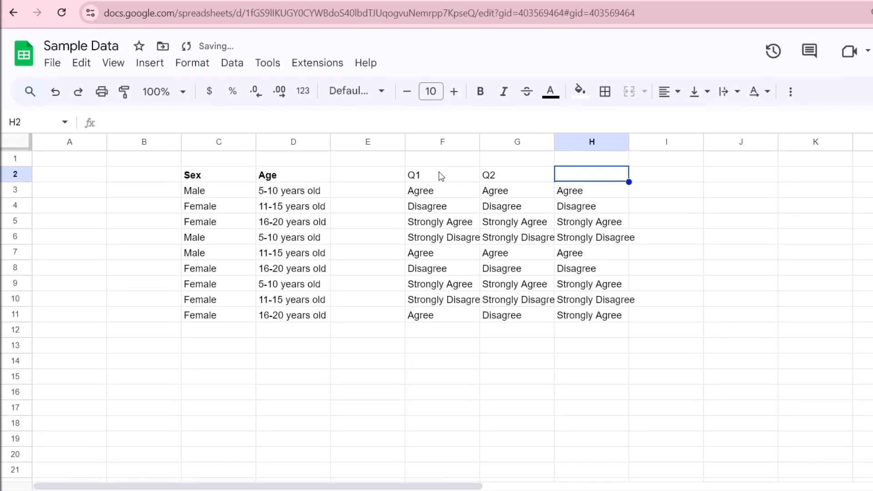
type("Q3")
key("Return")
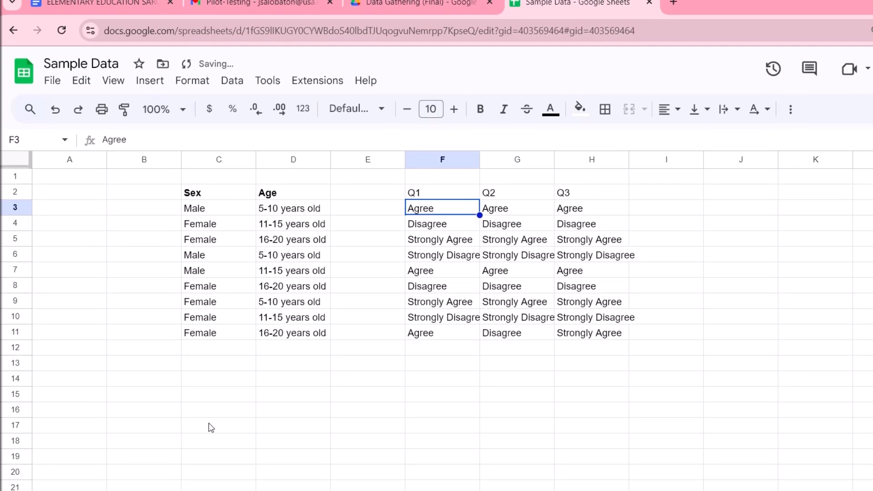
- Insert a row above row 1 and complete the coding key entry 4- Strongly Agree in F1
left_click(203, 381)
key("Left")
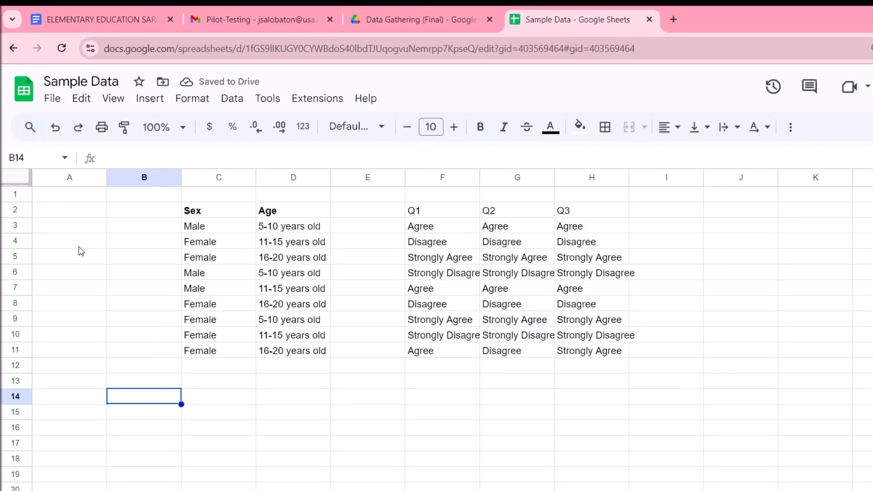
left_click(20, 194)
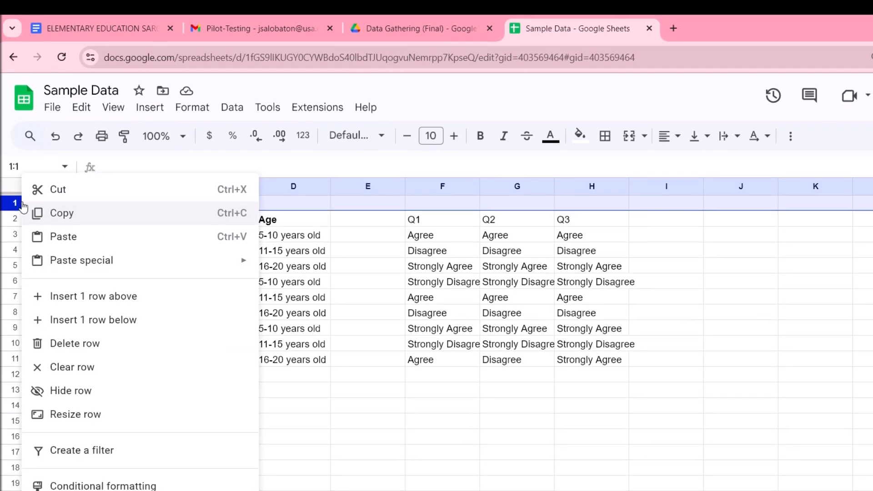
left_click(52, 297)
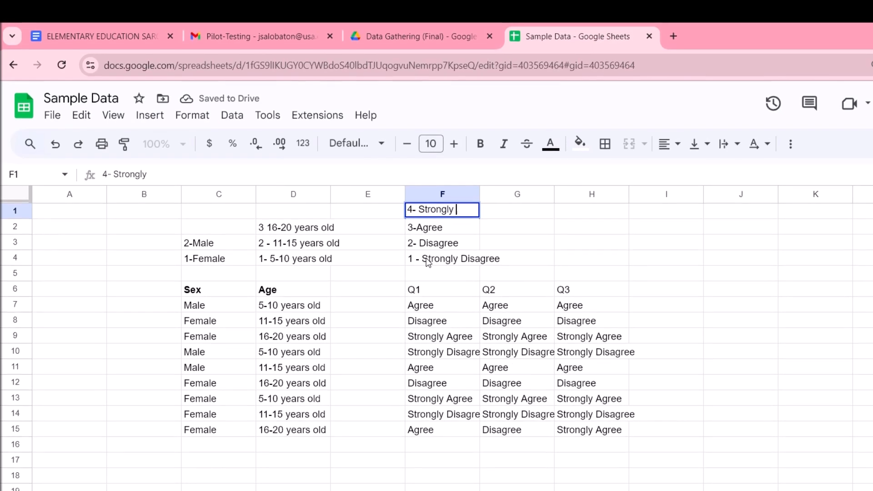
type("ee")
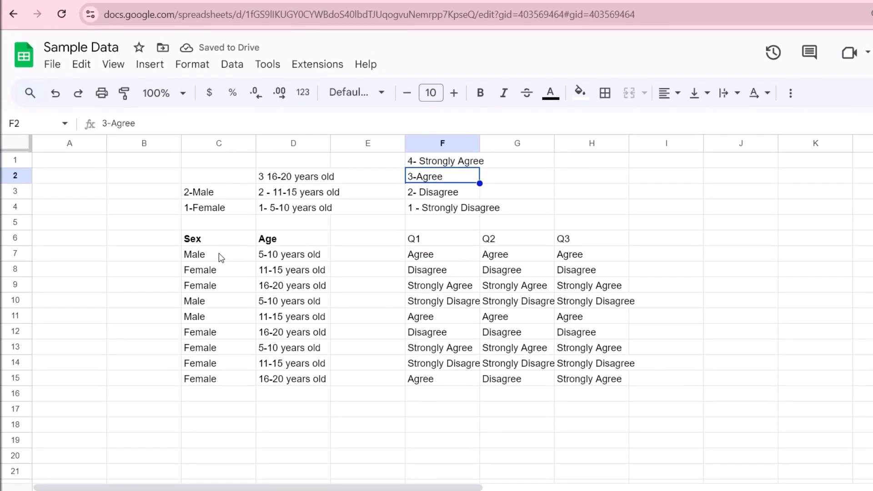
- Replace every Female in the Sex entries C7:C15 with 1, matching entire cell contents
left_click_drag(220, 246, 219, 369)
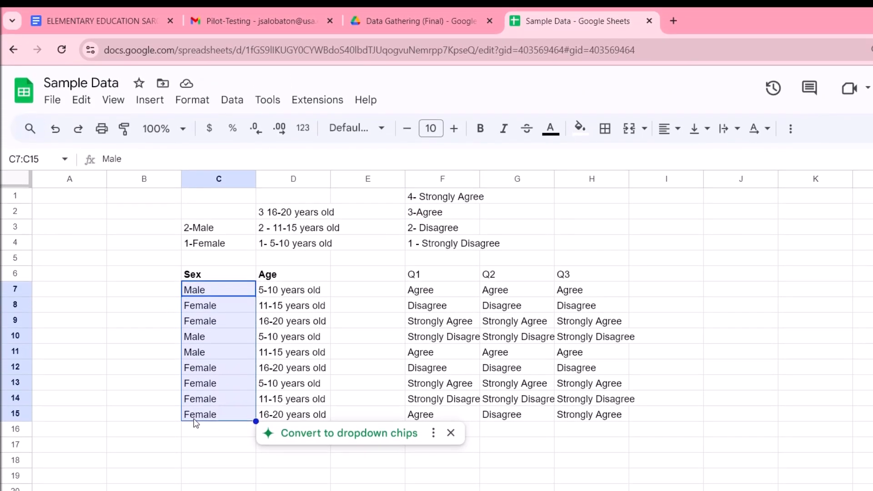
left_click(81, 90)
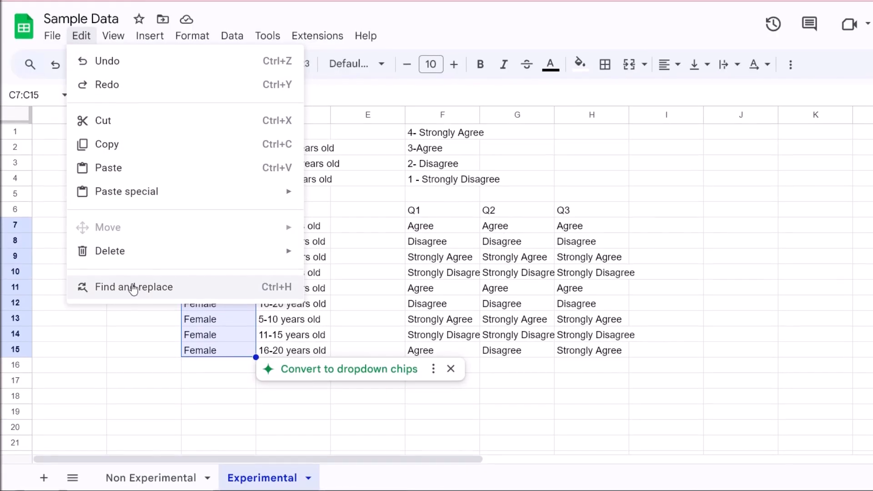
left_click(133, 286)
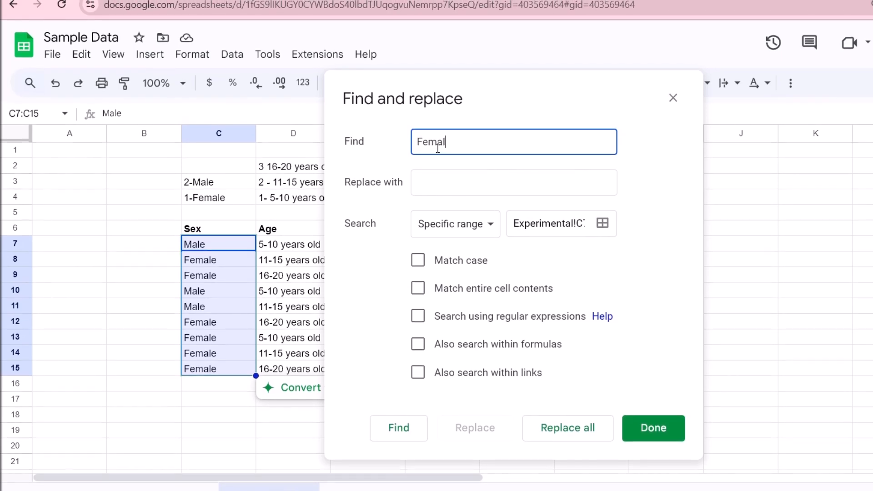
left_click(426, 183)
type("1")
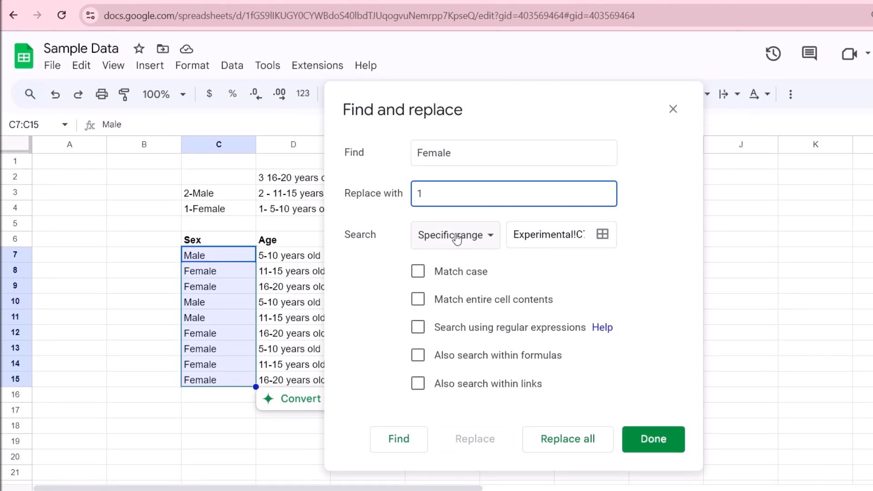
left_click(418, 303)
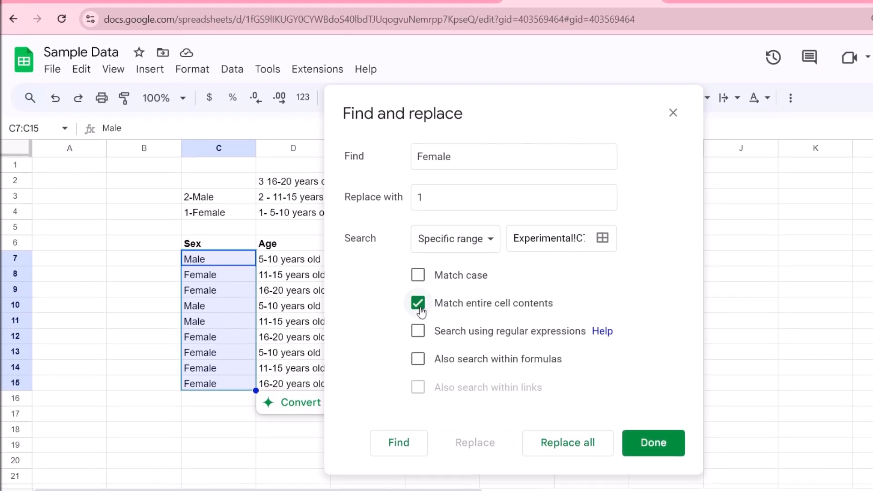
left_click(567, 448)
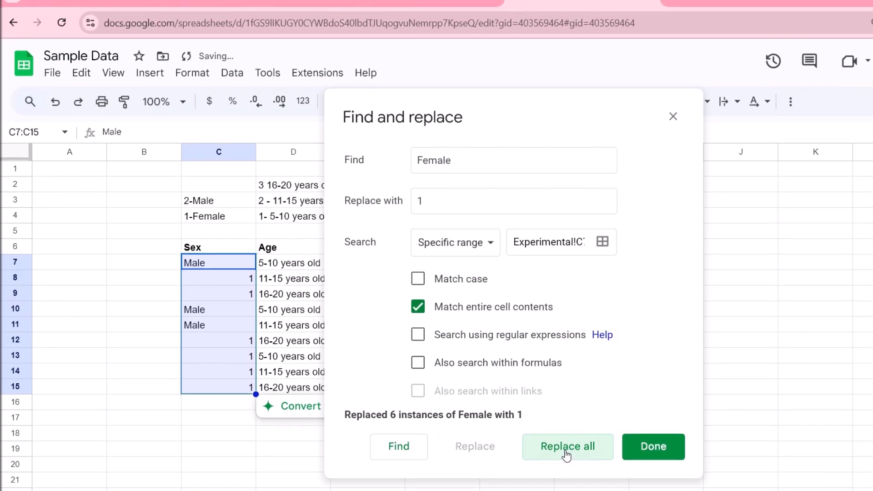
left_click(640, 451)
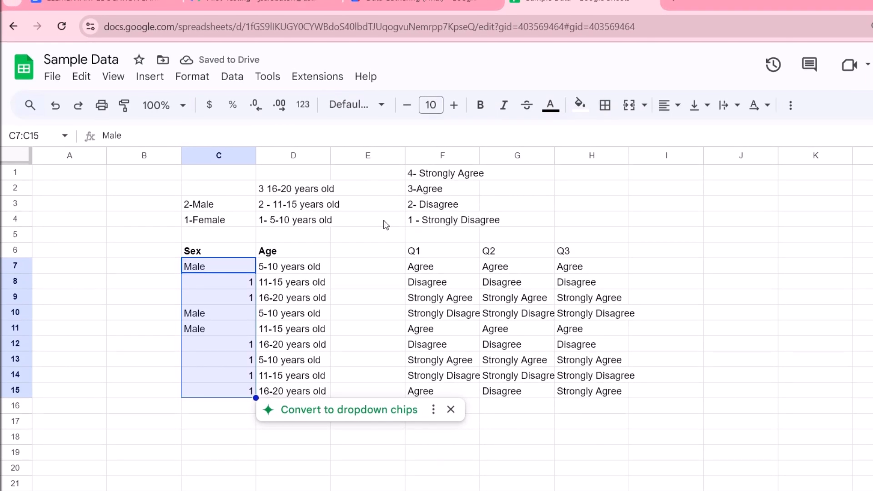
- Replace every Male in C7:C15 with 2, matching entire cell contents
left_click(92, 90)
left_click(125, 331)
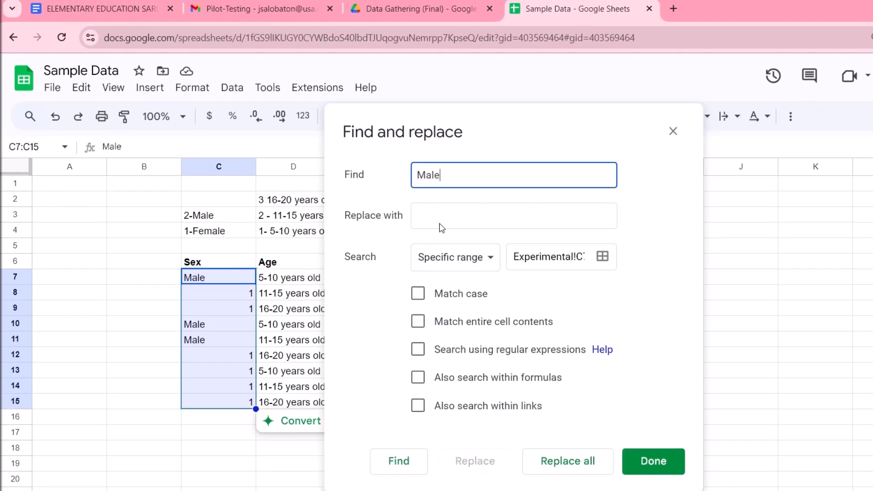
left_click(423, 226)
type("2")
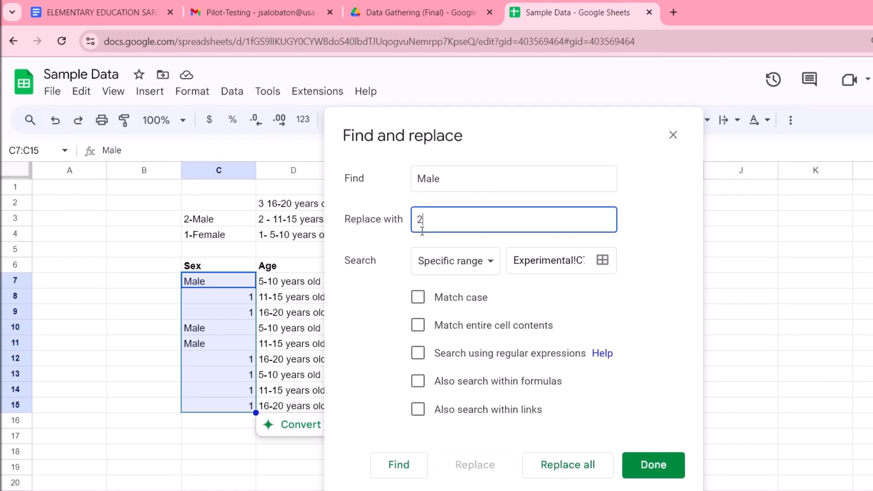
left_click(439, 327)
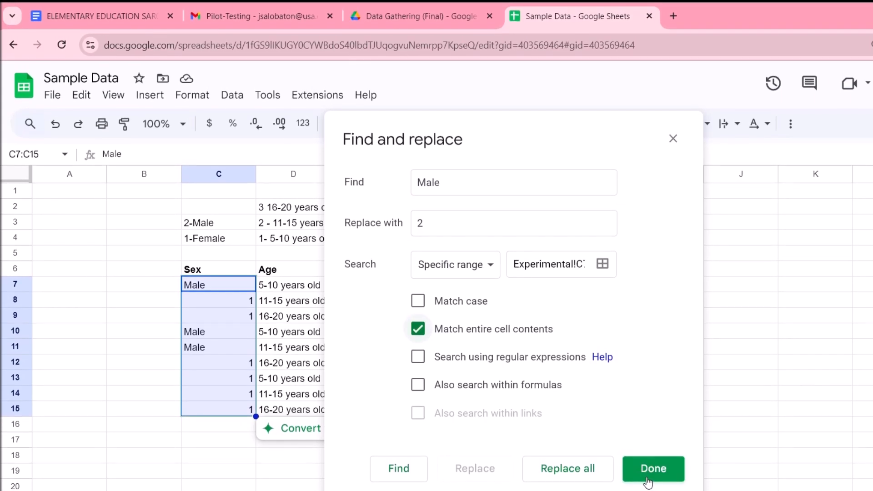
left_click(580, 470)
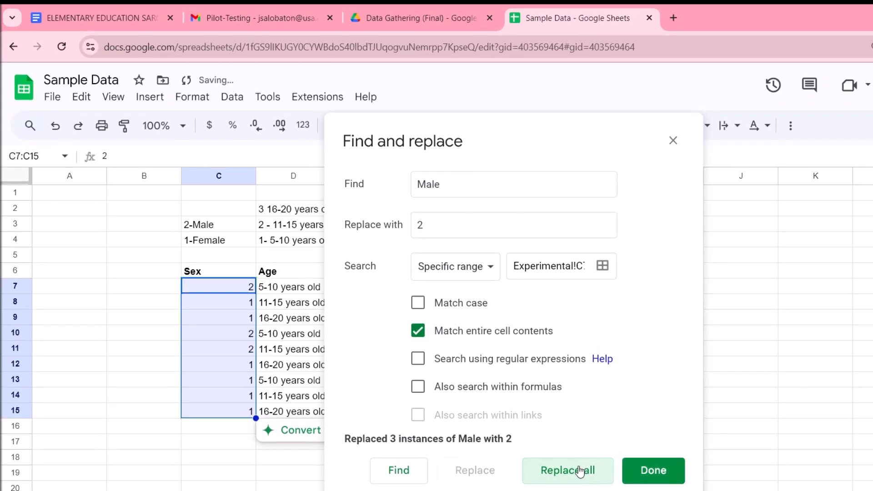
left_click(642, 474)
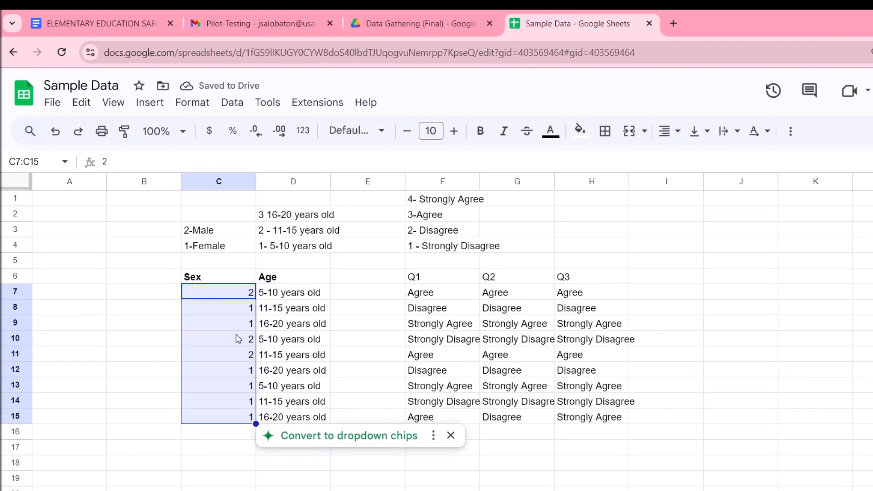
- Open Find and replace for the age entries in D7:D15
left_click(310, 294)
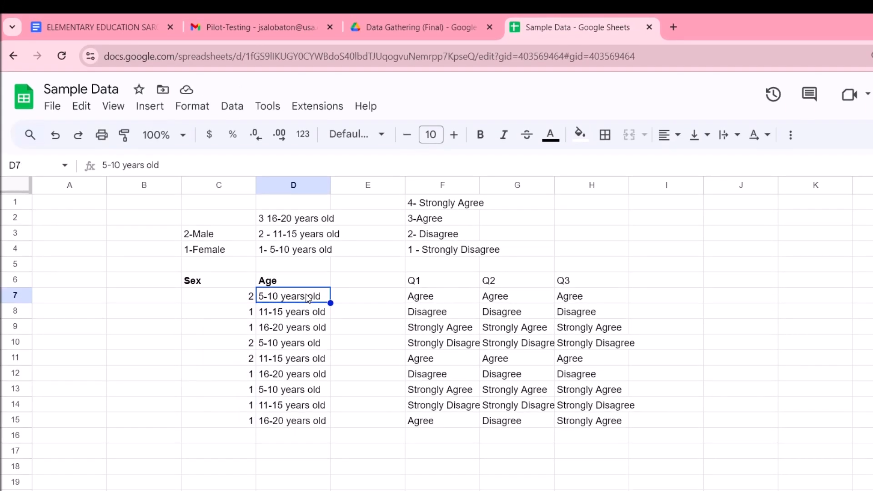
left_click_drag(308, 298, 303, 423)
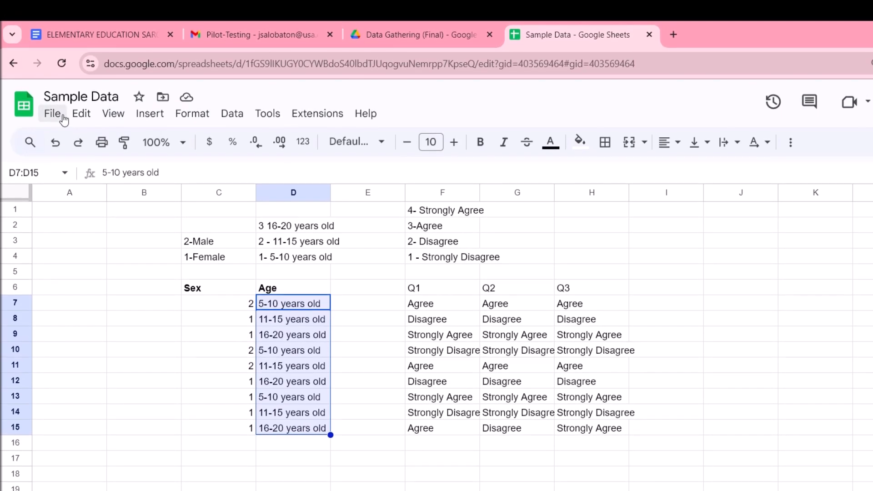
left_click(82, 115)
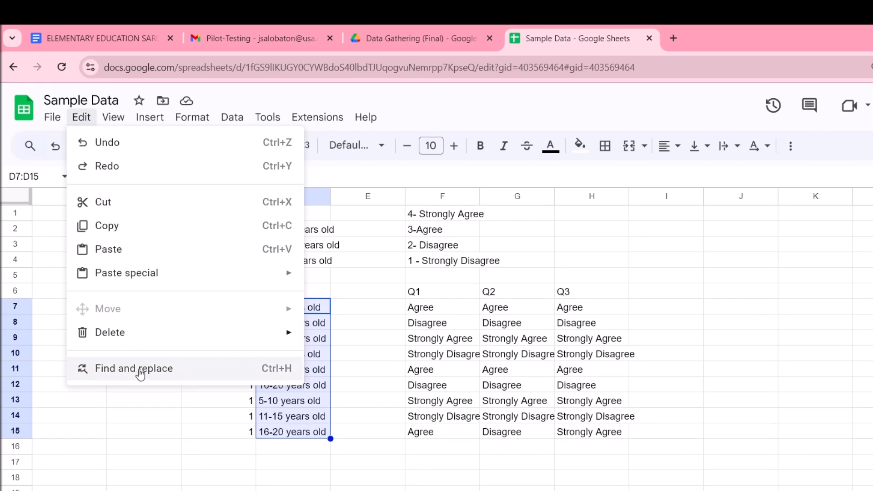
left_click(136, 369)
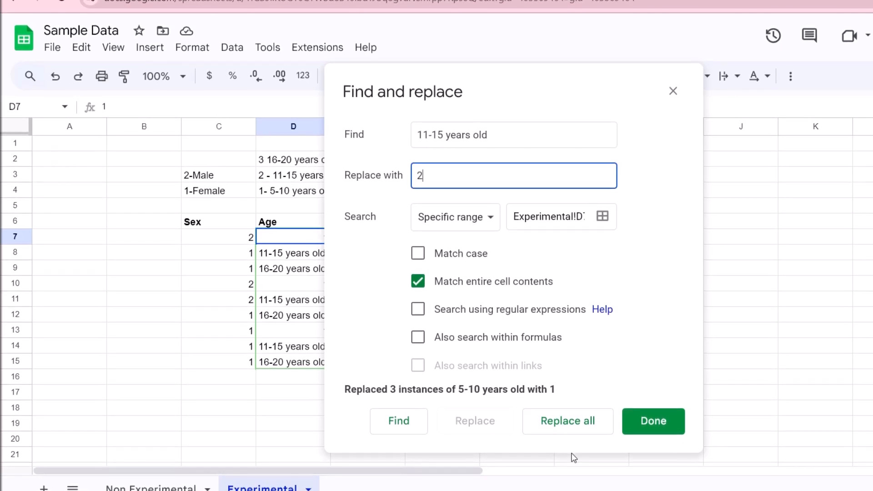
- Replace every 16-20 years old in the Age column with 3 and close Find and replace
left_click(504, 137)
type("16-")
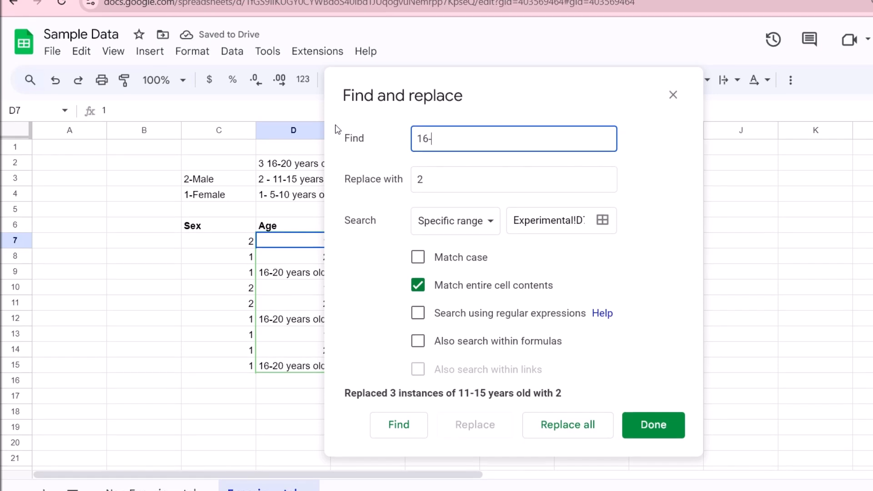
type("20 years old")
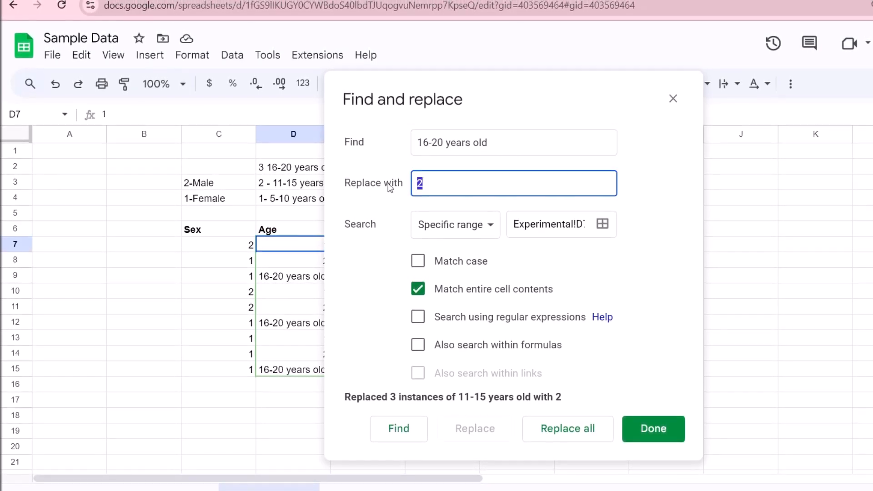
key("BackSpace")
type("3")
left_click(574, 444)
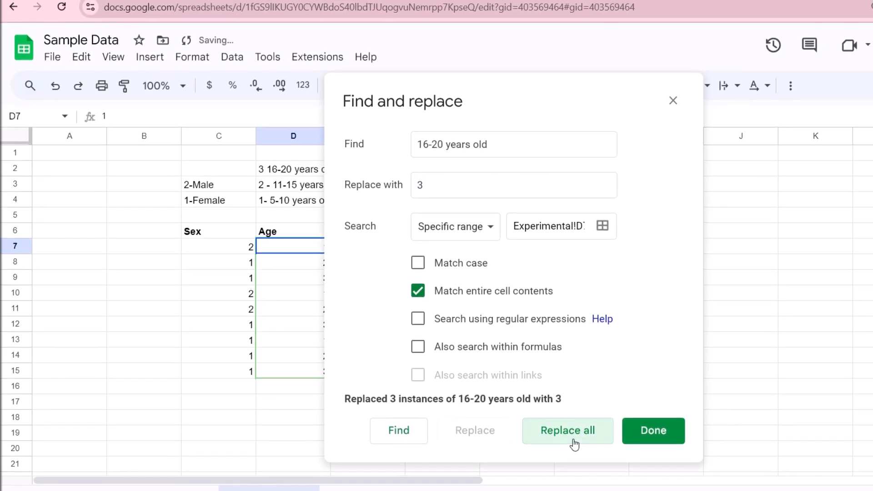
left_click(645, 430)
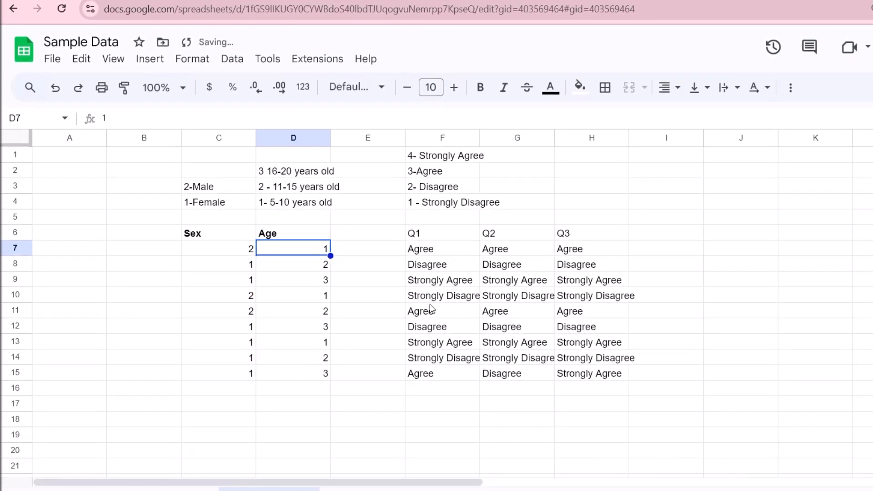
- Open Find and replace for the Q1 to Q3 responses in F7:H15
left_click(449, 253)
left_click_drag(552, 376, 569, 377)
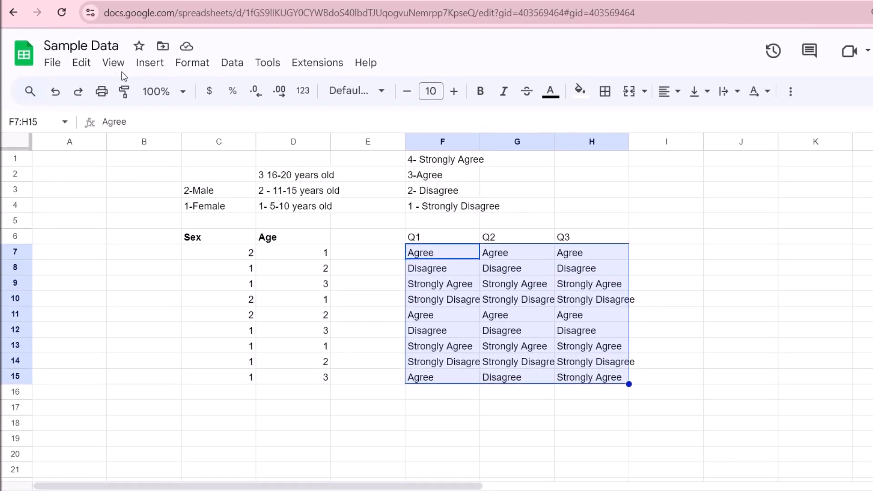
left_click(81, 64)
left_click(124, 314)
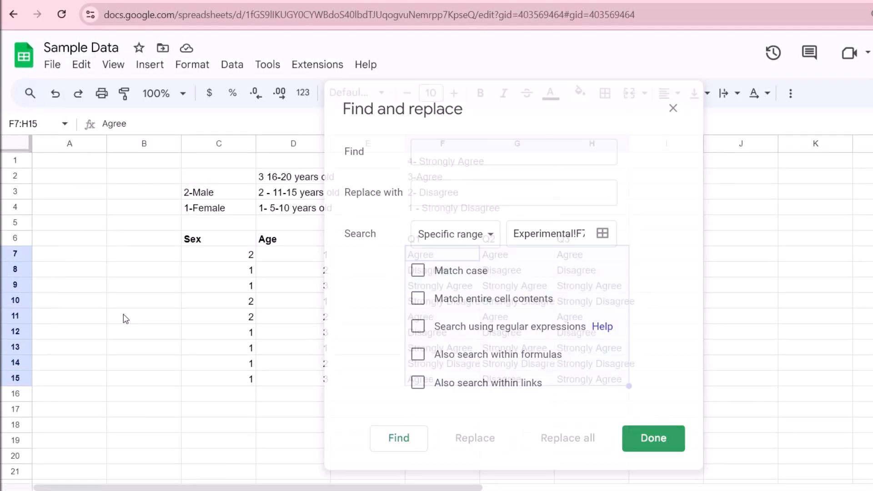
type("4")
left_click(433, 196)
type("Stron")
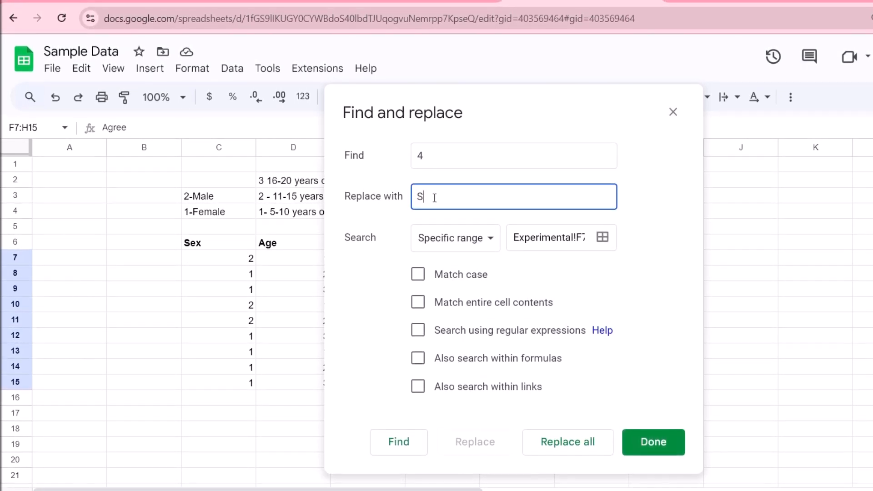
type("gly")
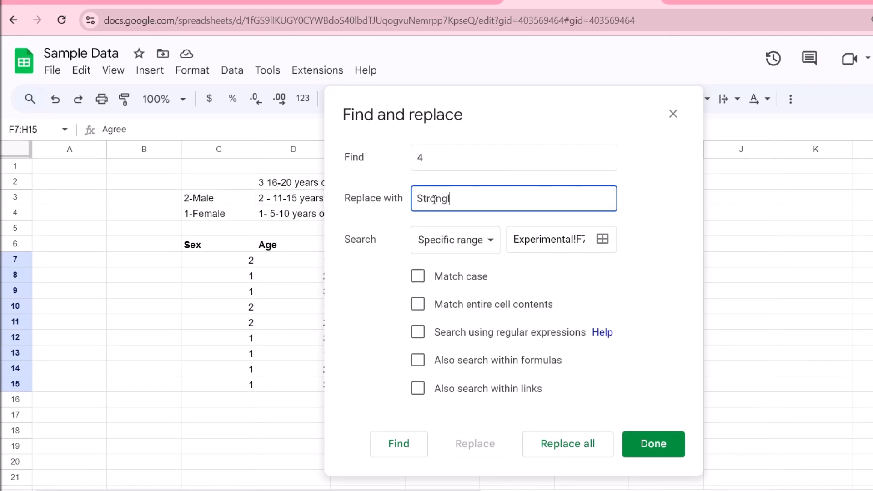
key("BackSpace")
key("BackSpace")
key("BackSpace")
key("BackSpace")
key("BackSpace")
key("BackSpace")
key("BackSpace")
key("BackSpace")
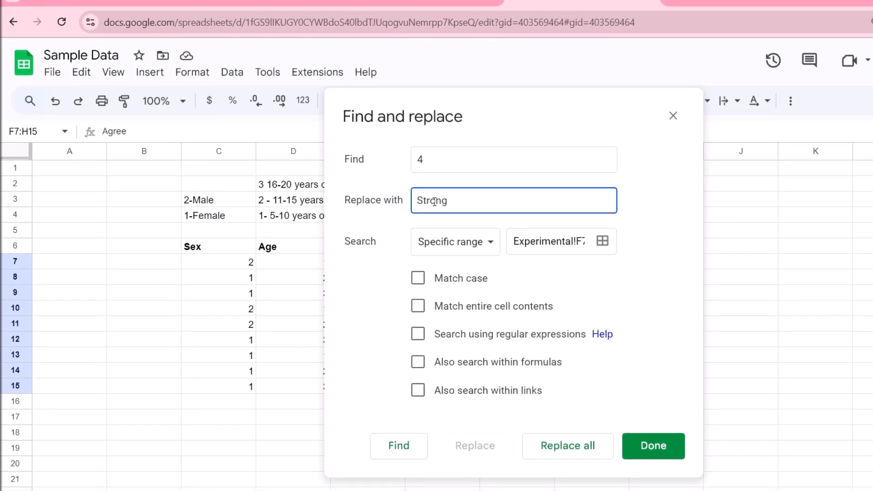
- Replace every Strongly agree in F7:H15 with 4, matching entire cell contents
double_click(435, 163)
type("Strongly agree")
left_click(428, 210)
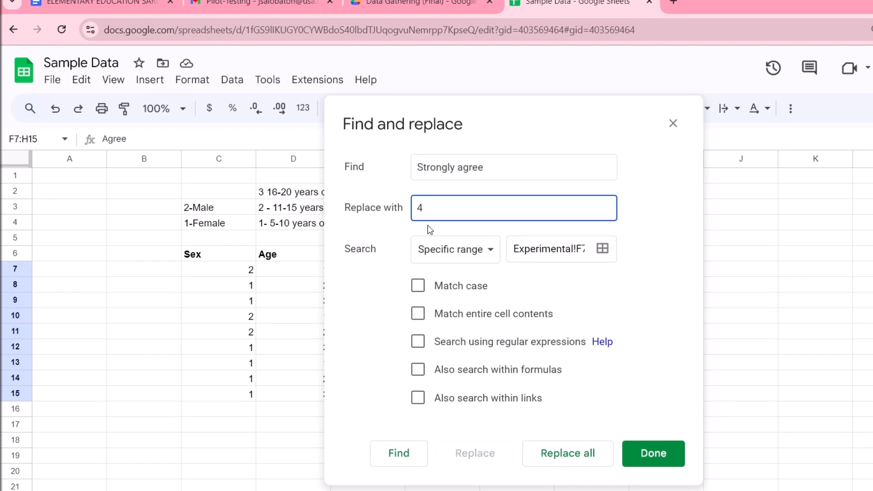
left_click(418, 315)
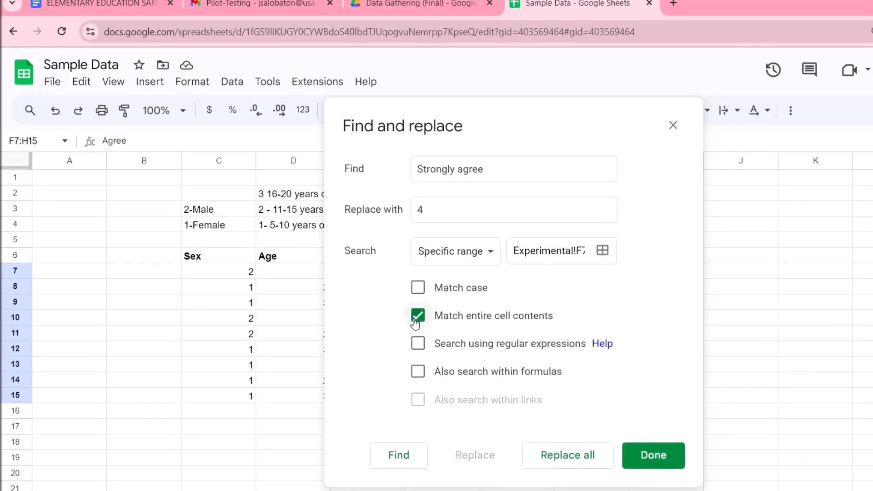
left_click(586, 454)
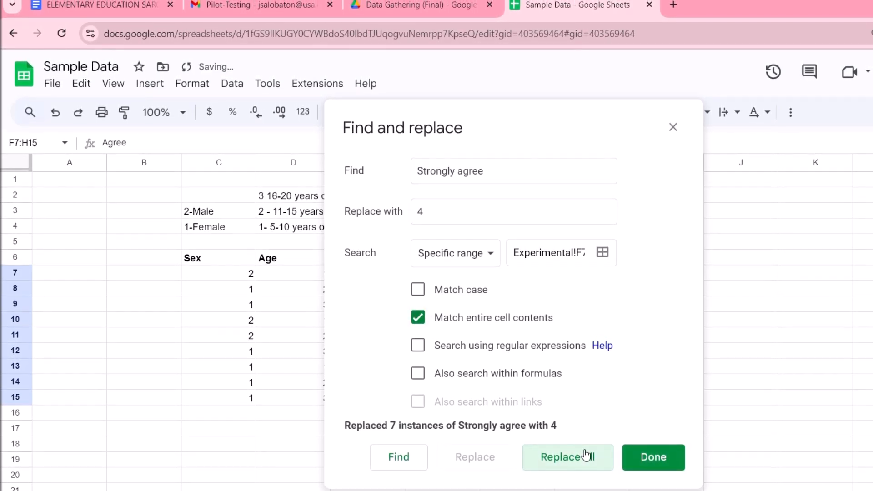
- Replace every Strongly disagree in the Q1 to Q3 responses with 1
left_click(454, 173)
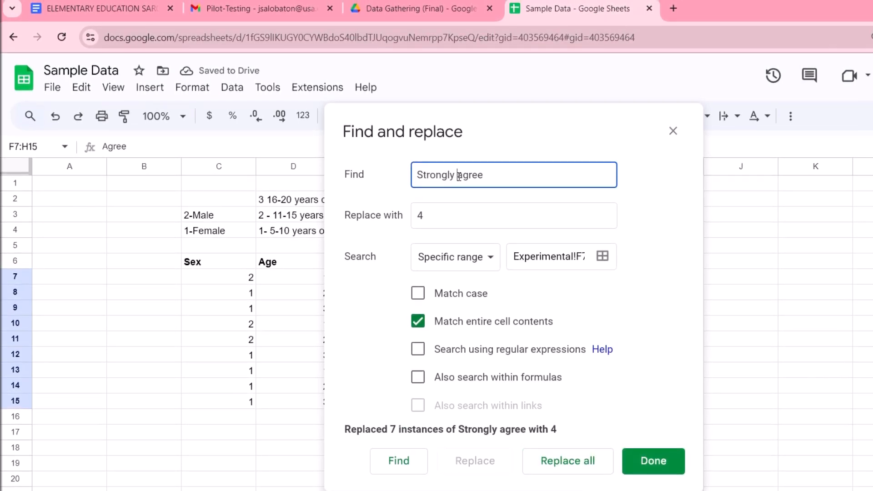
type("dis")
key("Tab")
type("1")
left_click(590, 473)
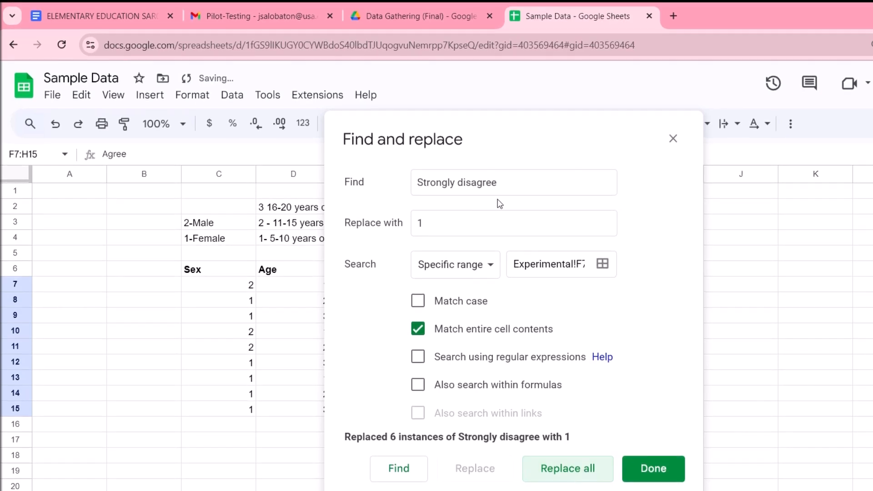
- Move Find and replace off the Q1 to Q3 data and replace every disagree in F7:H15 with 2
left_click_drag(547, 135, 812, 114)
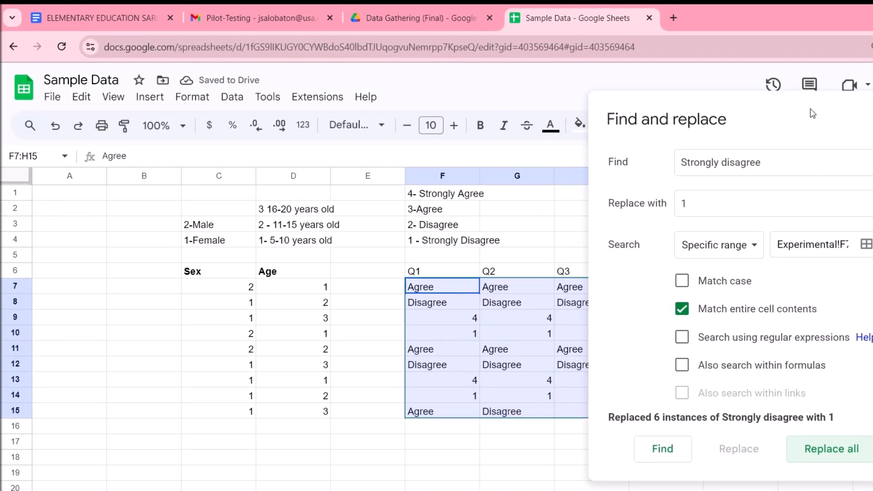
left_click_drag(724, 164, 681, 164)
key("BackSpace")
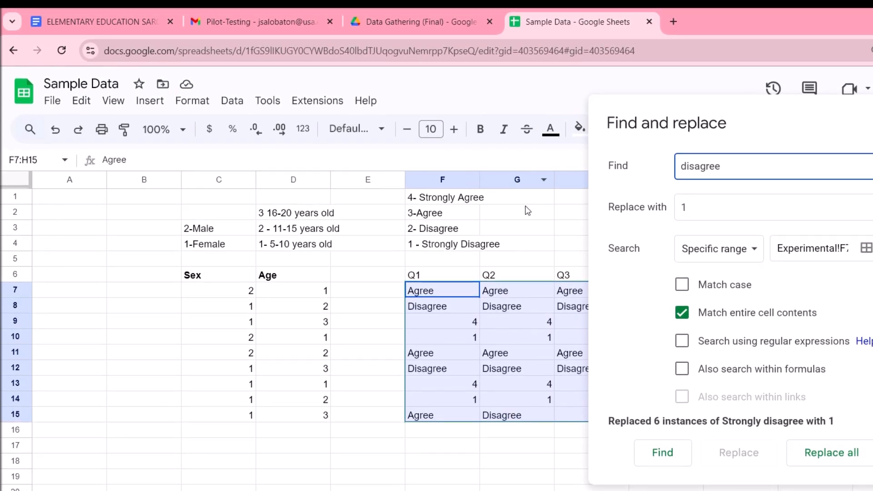
left_click(680, 208)
left_click_drag(684, 209, 597, 213)
type("2")
left_click(835, 456)
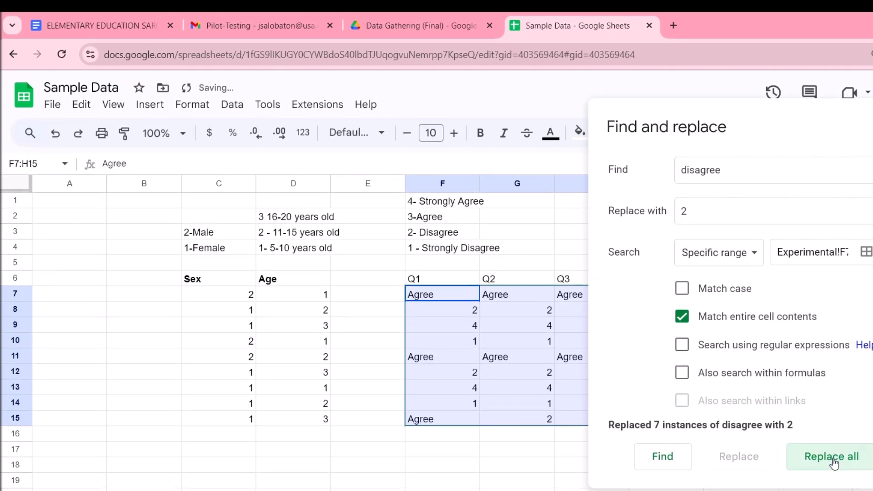
- Replace every agree in the Q1 to Q3 responses with 3, then close Find and replace and deselect the range
left_click_drag(697, 176, 566, 173)
key("BackSpace")
left_click_drag(686, 212, 605, 235)
type("3")
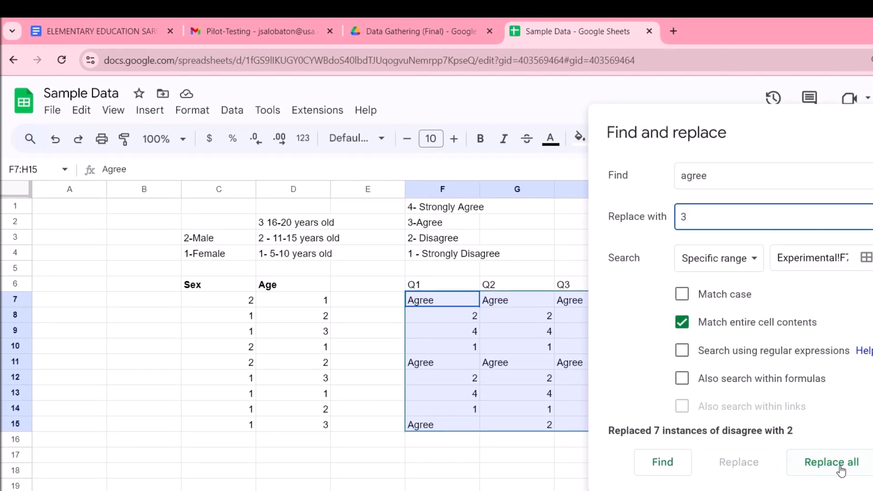
left_click(819, 462)
key("Escape")
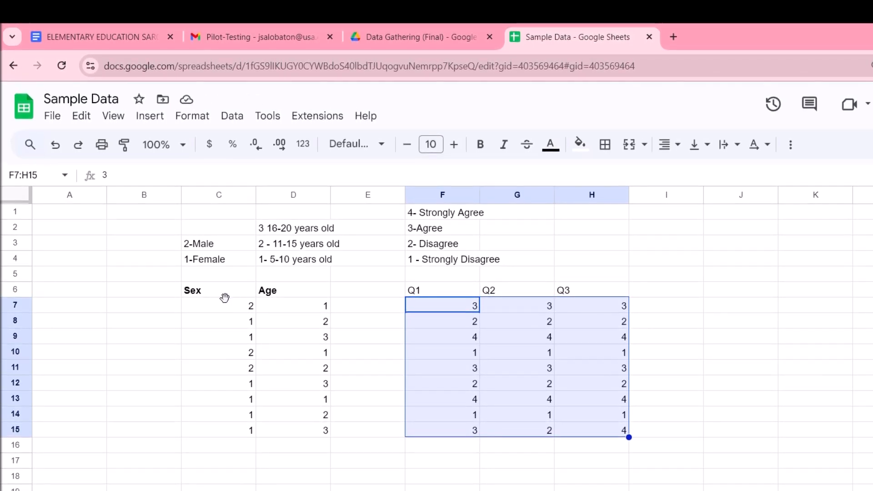
left_click_drag(225, 302, 568, 359)
left_click(663, 415)
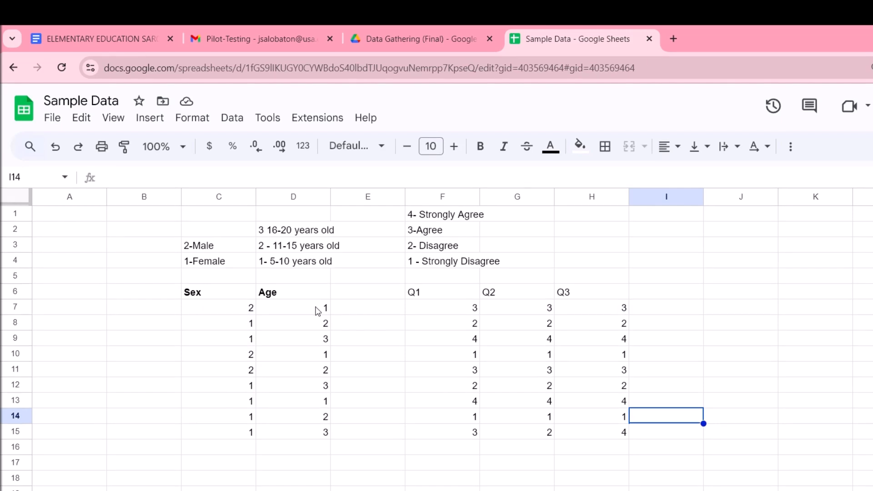